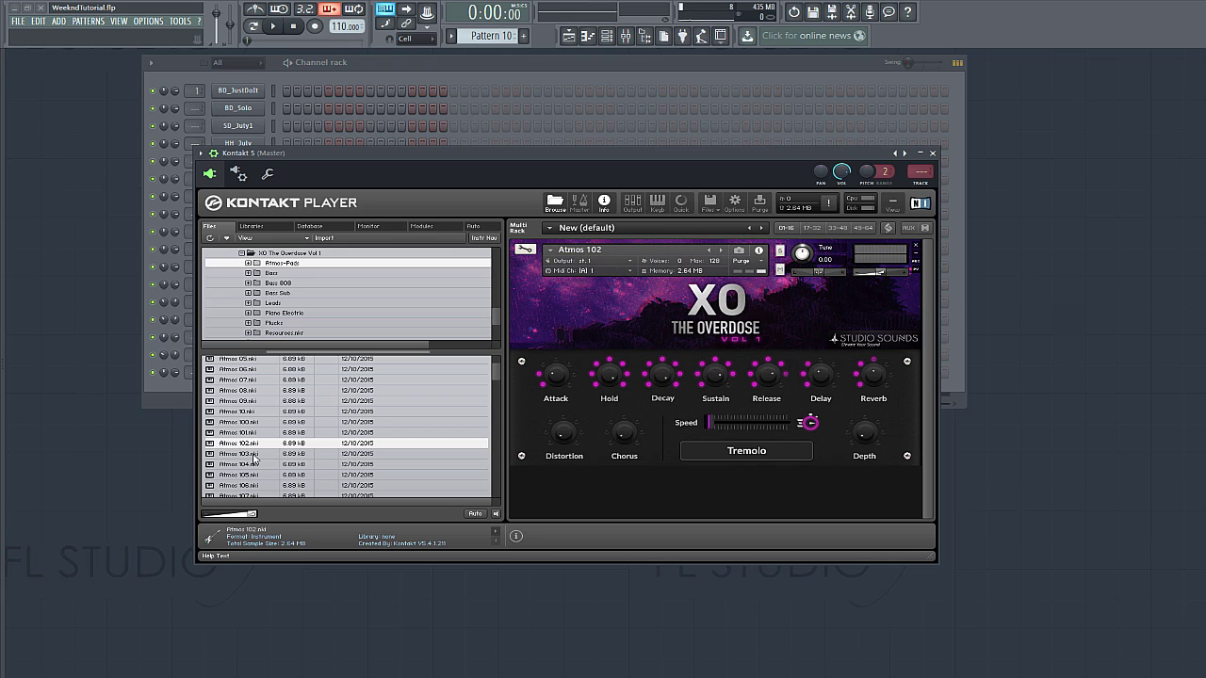
# Audition the neighbouring Atmos presets in the XO The Overdose library and return to Atmos 102
pyautogui.click(253, 455)
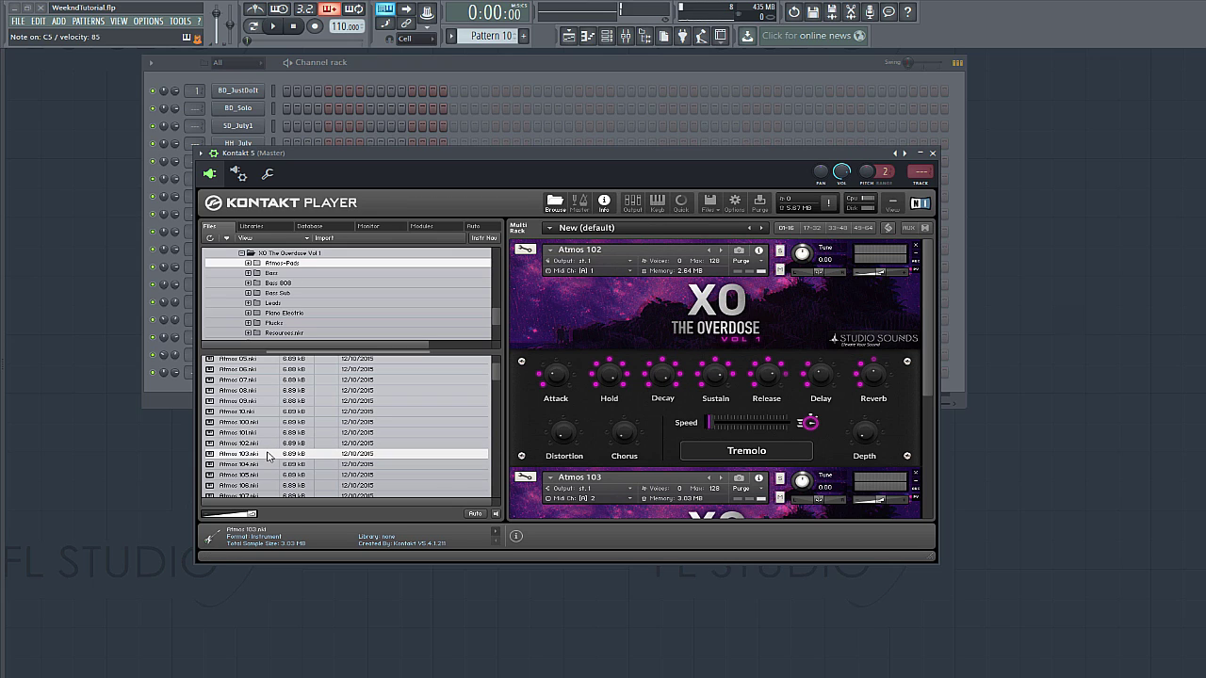
pyautogui.click(235, 465)
pyautogui.click(721, 250)
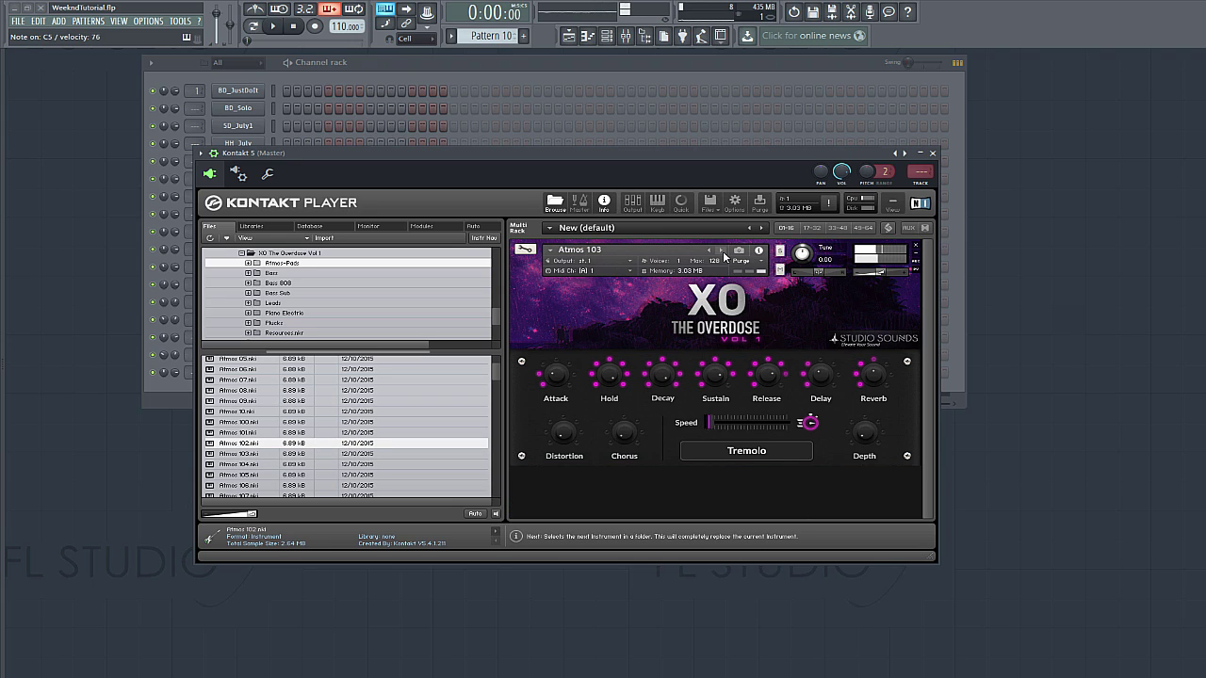
pyautogui.click(722, 252)
pyautogui.click(723, 252)
pyautogui.click(710, 253)
pyautogui.click(709, 253)
pyautogui.click(709, 253)
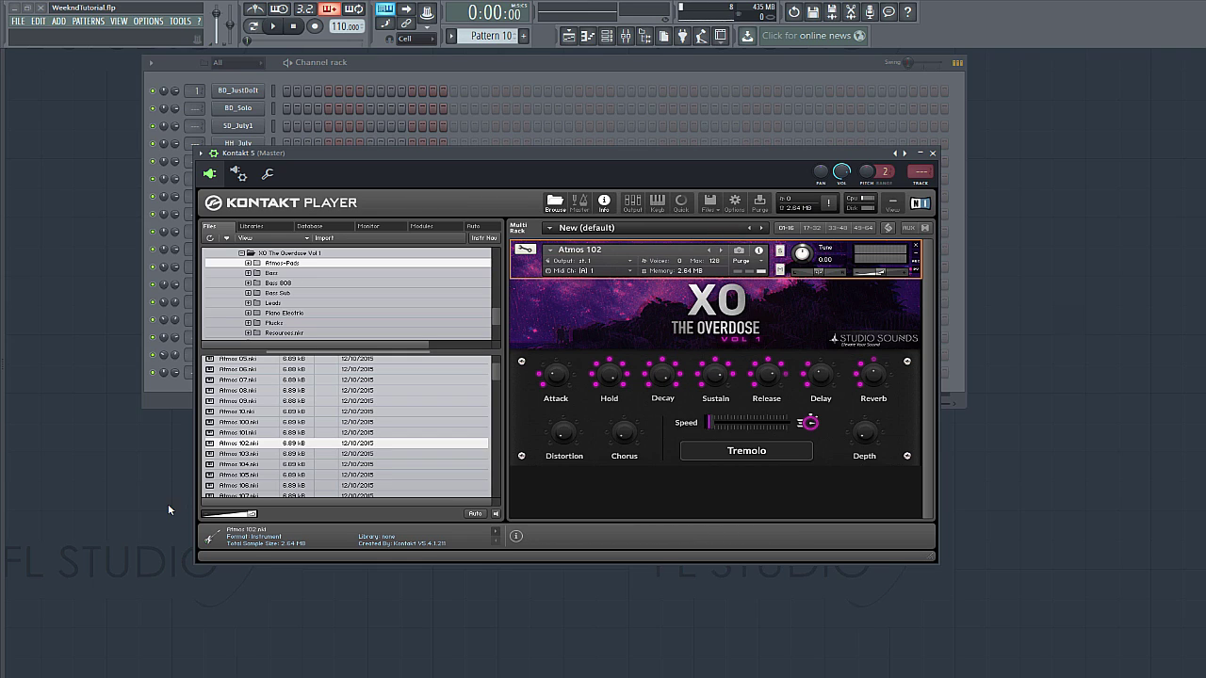
# Draw four-bar C4 and C5 notes from bar 1 in the Kontakt 5 channel's piano roll for Pattern 10
pyautogui.click(933, 153)
pyautogui.rightClick(262, 373)
pyautogui.click(283, 373)
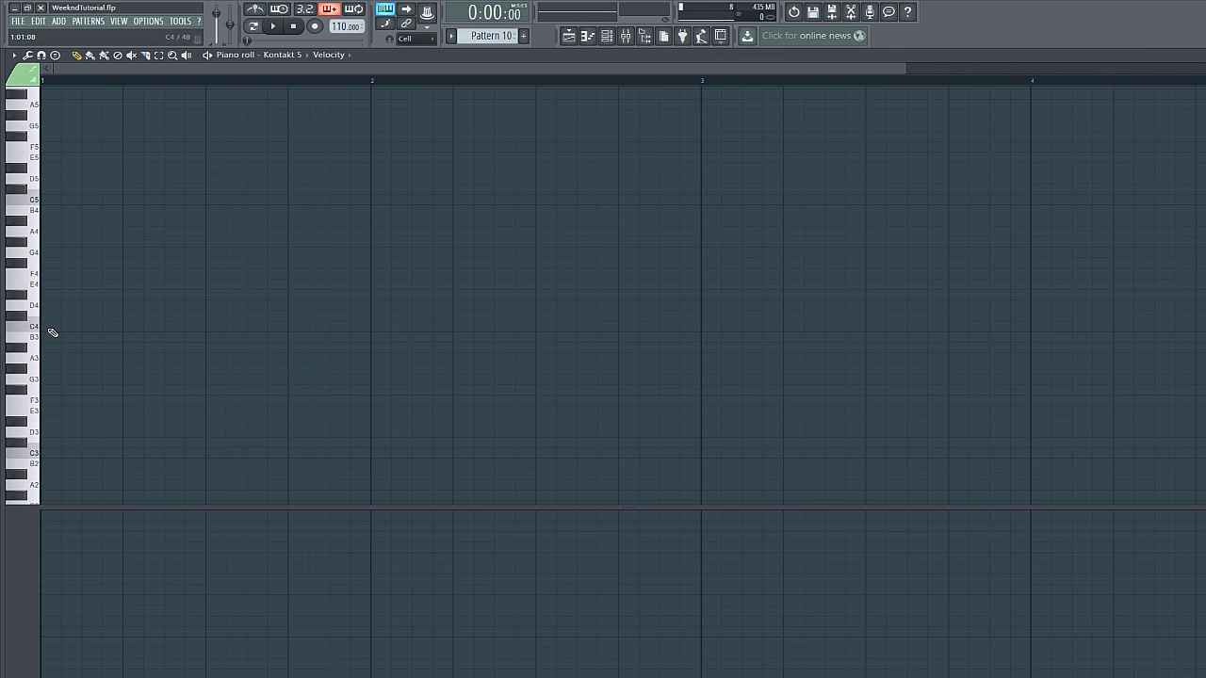
pyautogui.click(48, 328)
pyautogui.moveTo(589, 69); pyautogui.dragTo(1196, 69)
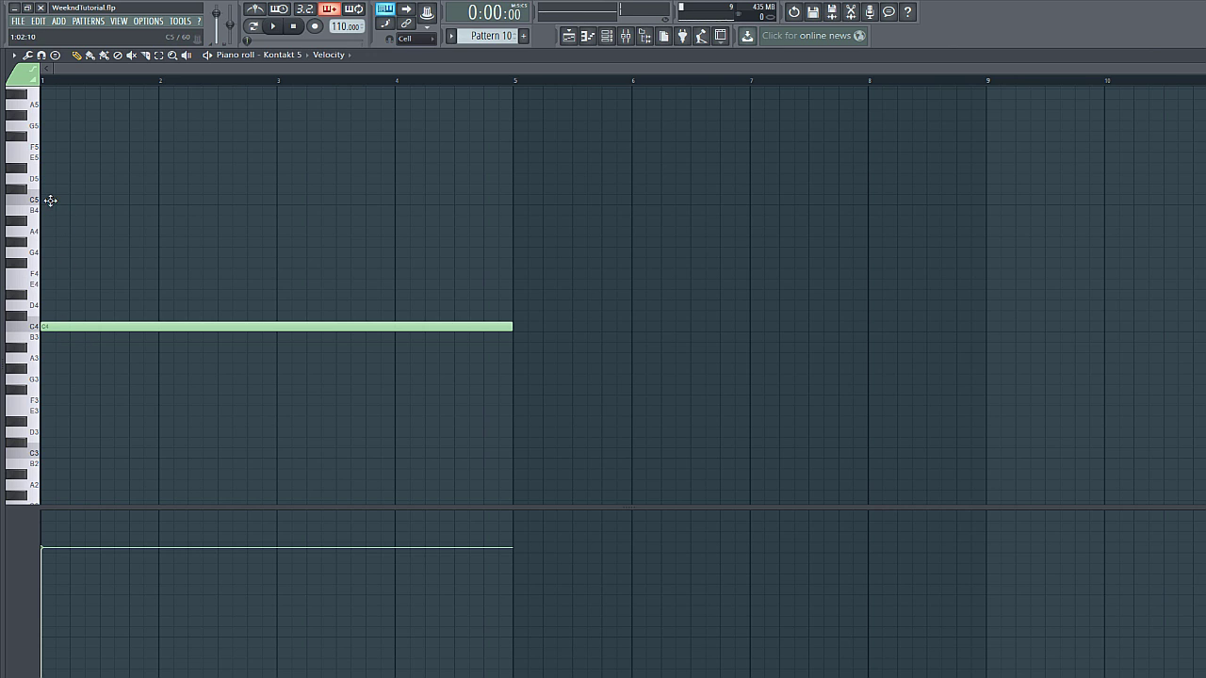
pyautogui.click(50, 200)
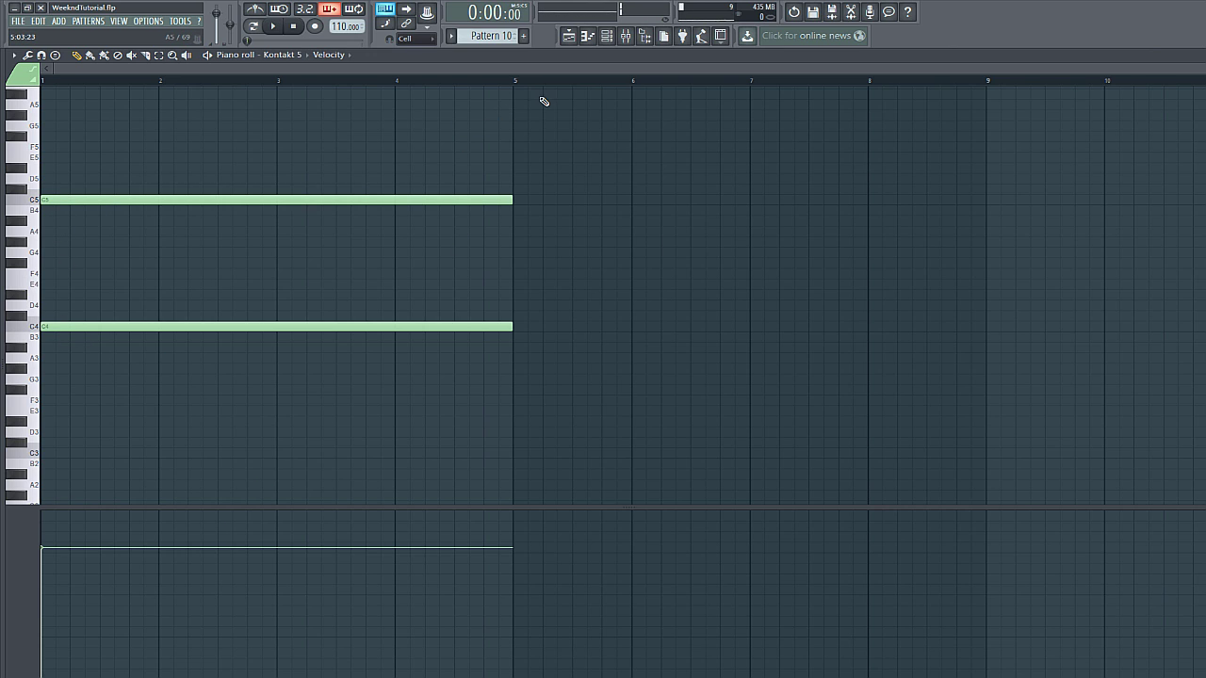
# Place the Pattern 10 clip at bar 1 on Track 10 of the playlist
pyautogui.click(567, 40)
pyautogui.moveTo(133, 302); pyautogui.dragTo(21, 396)
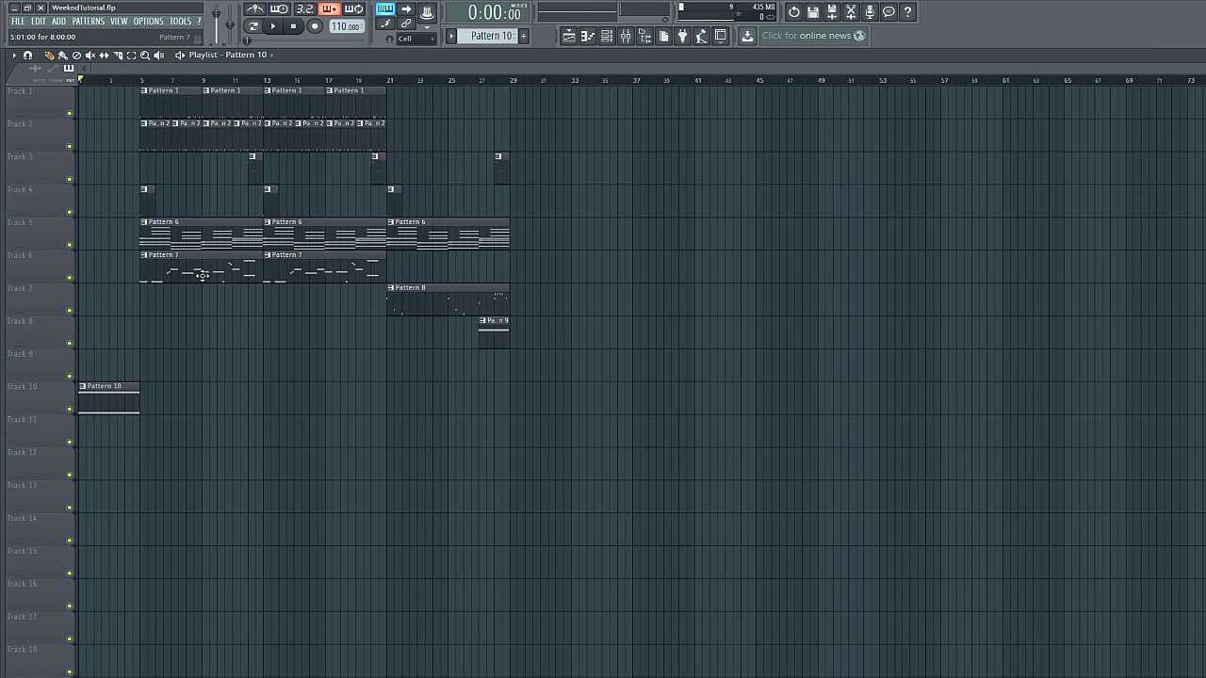
# Move the Pattern 9 clip from Track 8 down to Track 9 and play the song from the start
pyautogui.moveTo(487, 346); pyautogui.dragTo(493, 375)
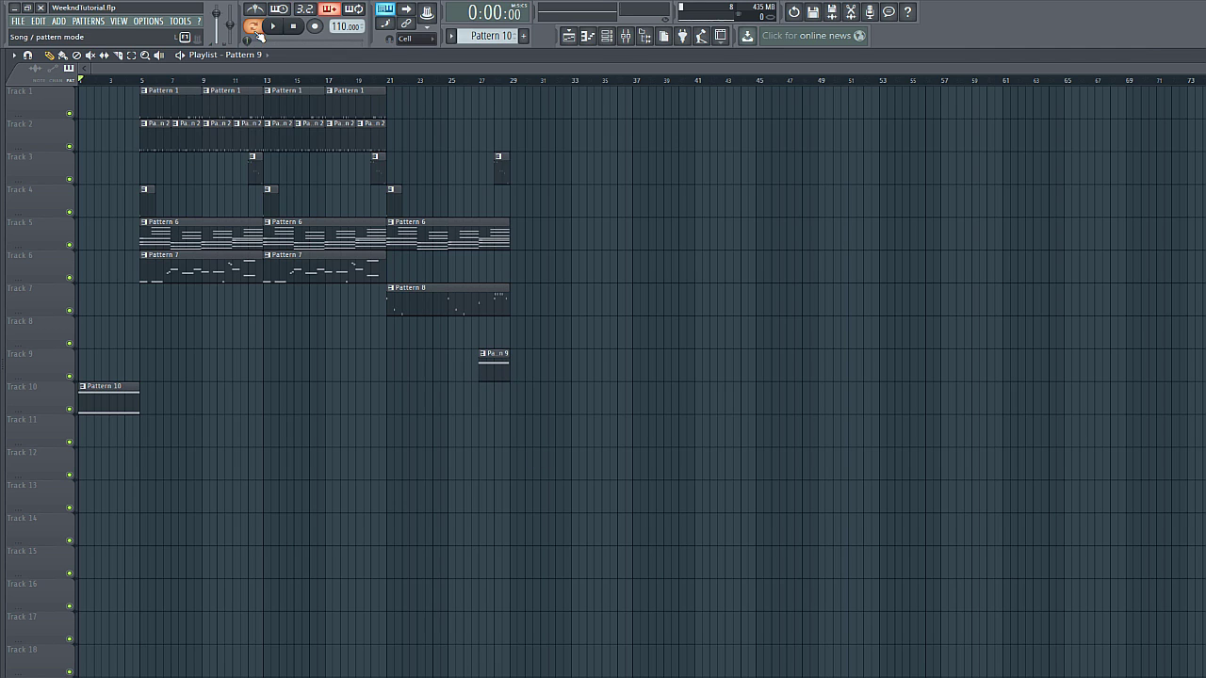
pyautogui.press('space')
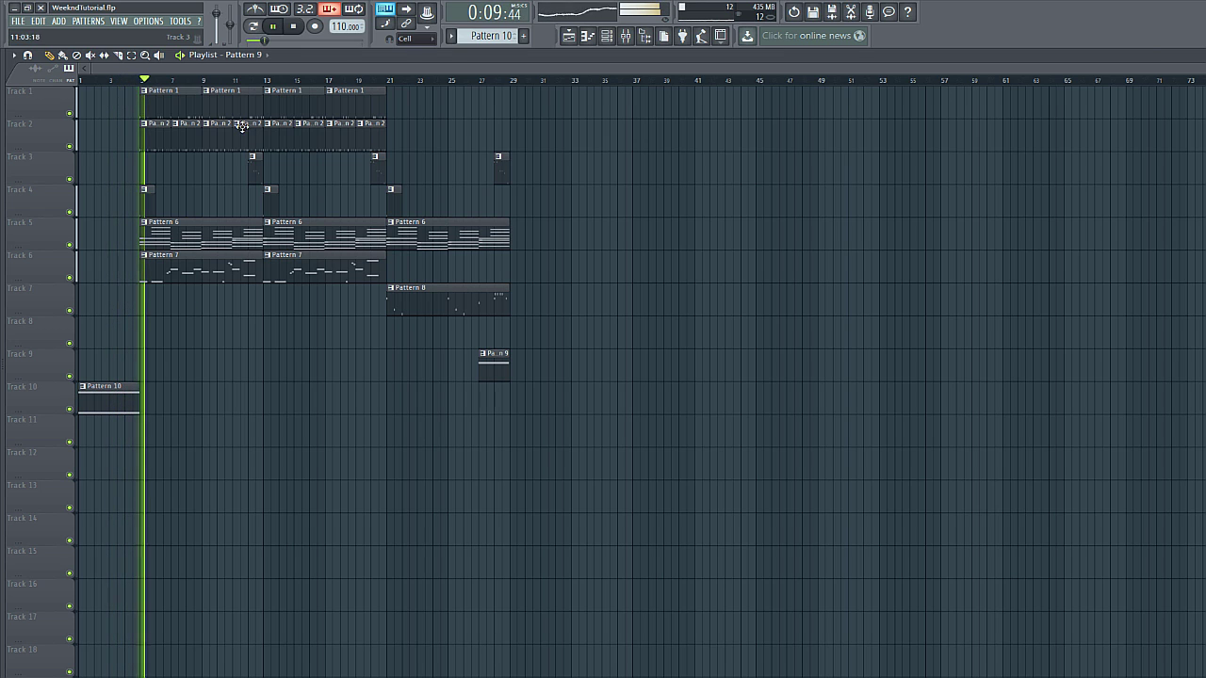
pyautogui.press('space')
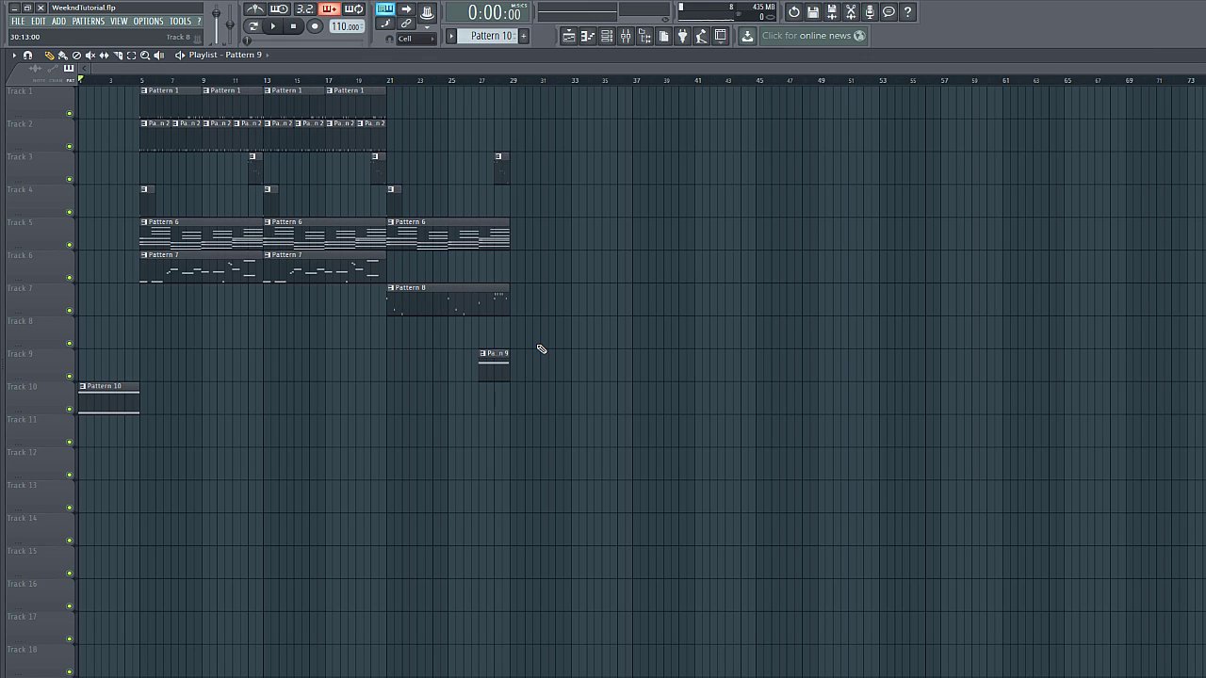
# Replace Edison with Hardcore in the Master track's first effect slot and play the intro briefly to hear it
pyautogui.click(625, 36)
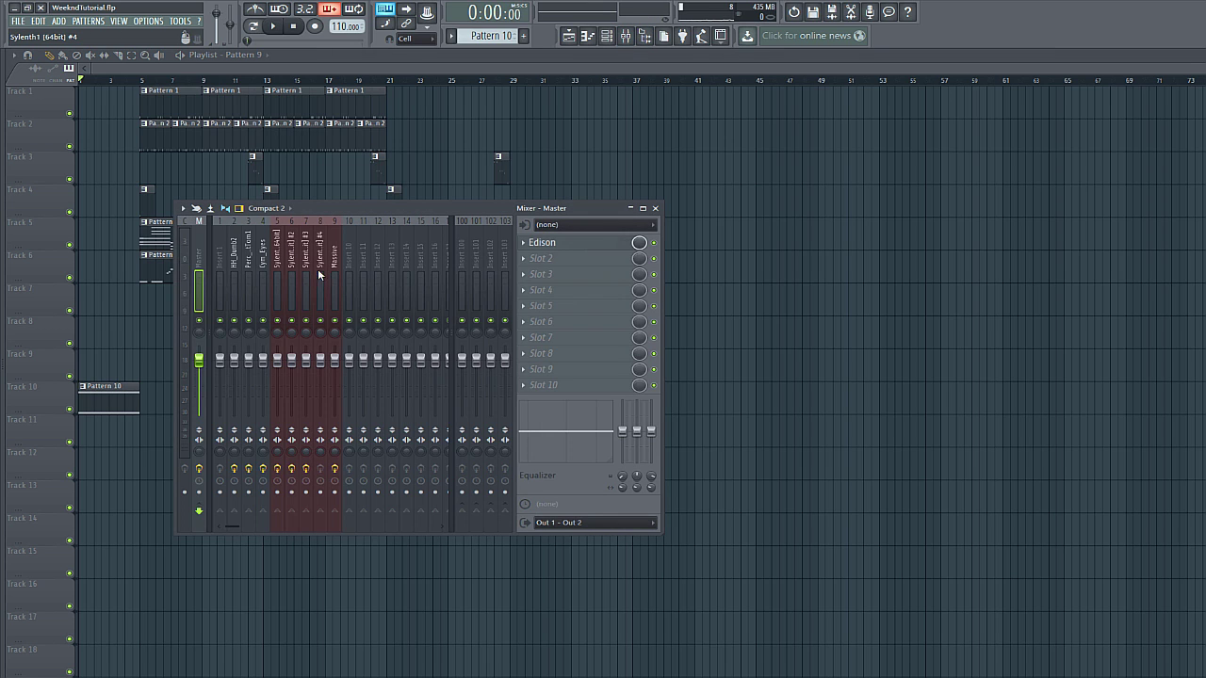
pyautogui.click(524, 244)
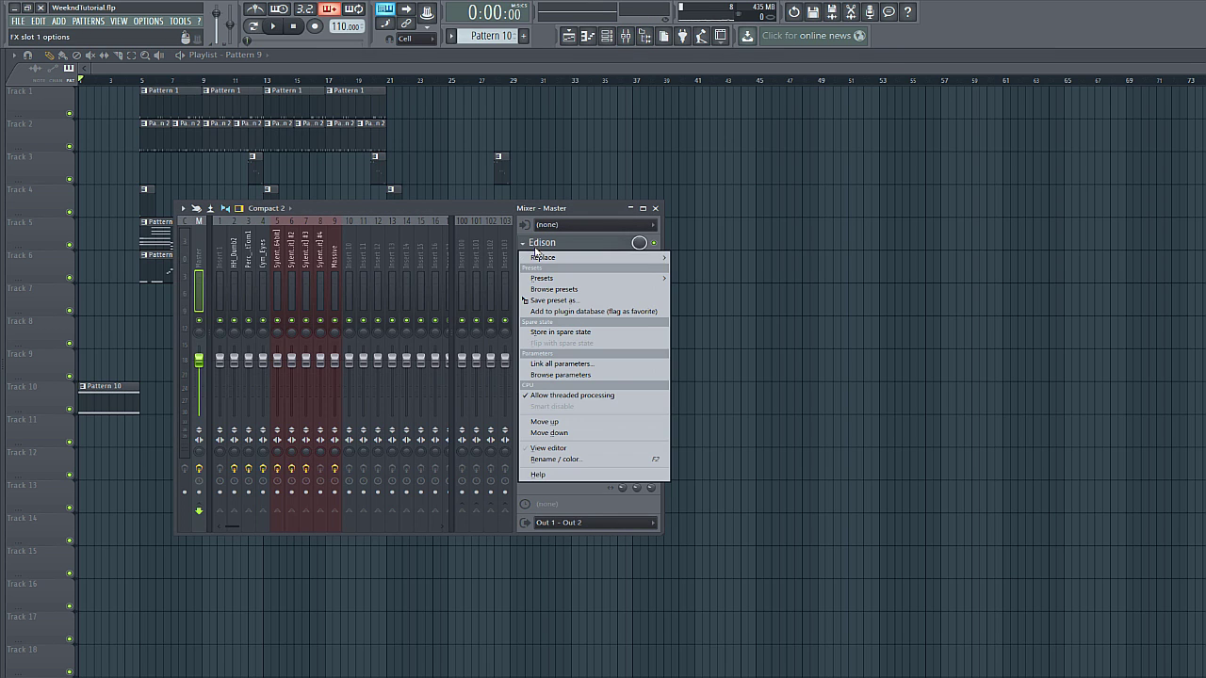
pyautogui.moveTo(541, 257)
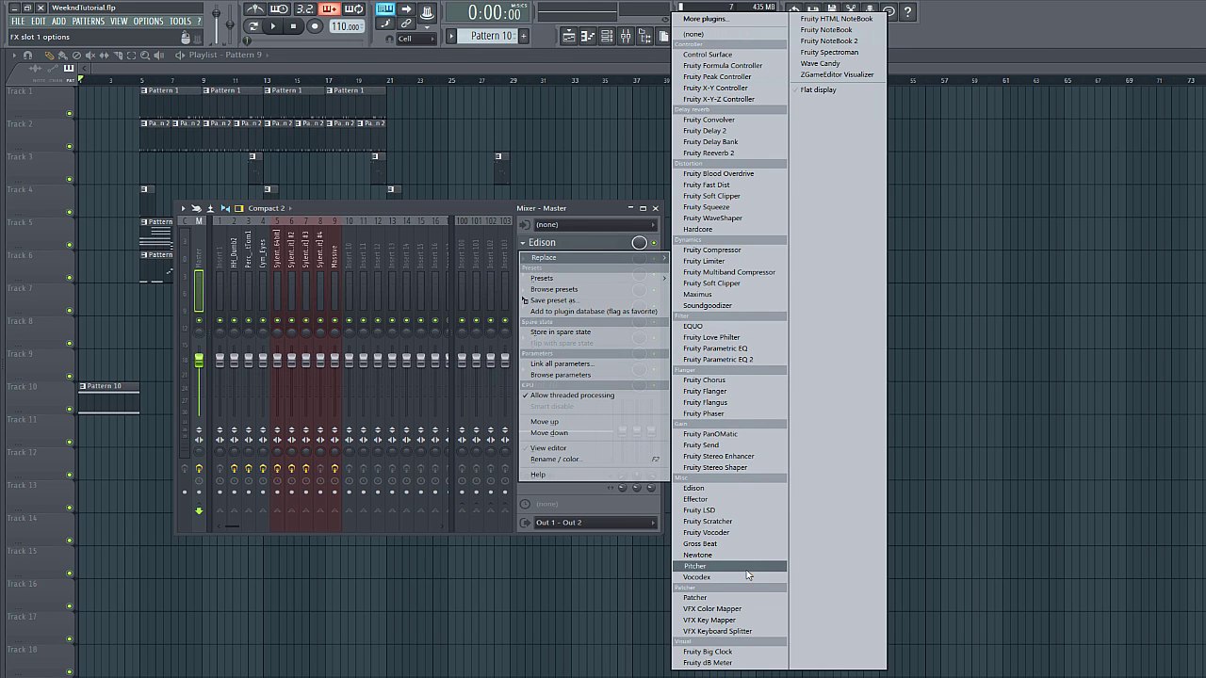
pyautogui.click(763, 235)
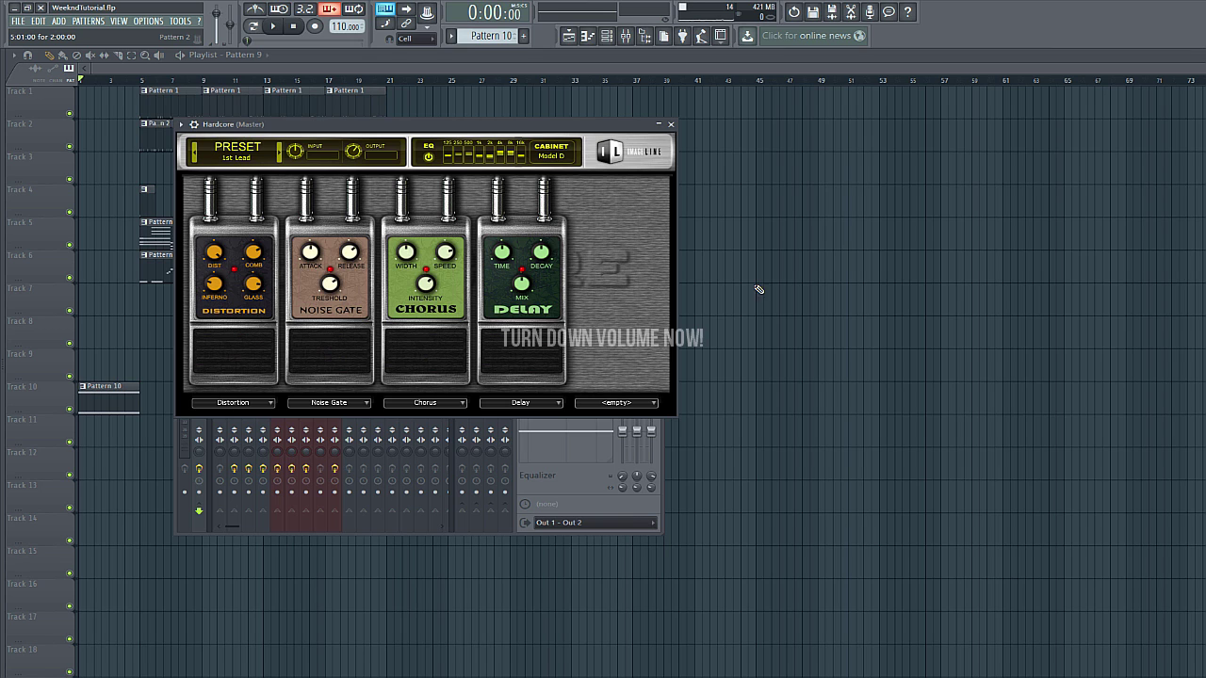
pyautogui.rightClick(805, 302)
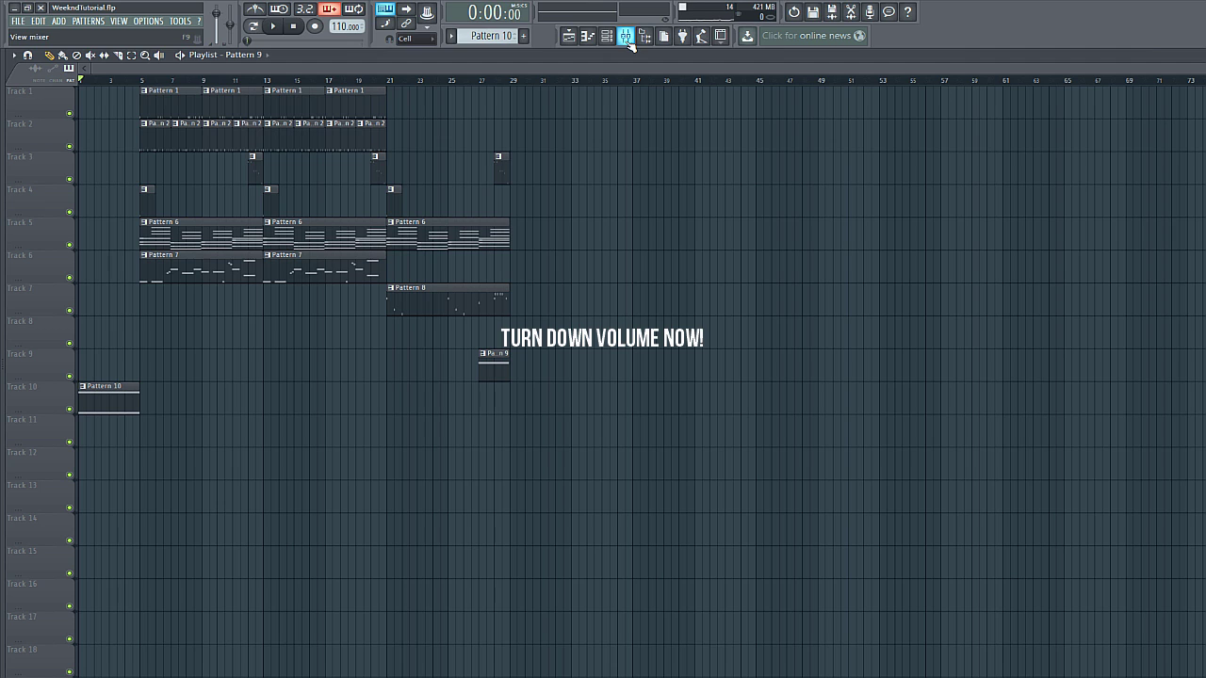
pyautogui.click(273, 27)
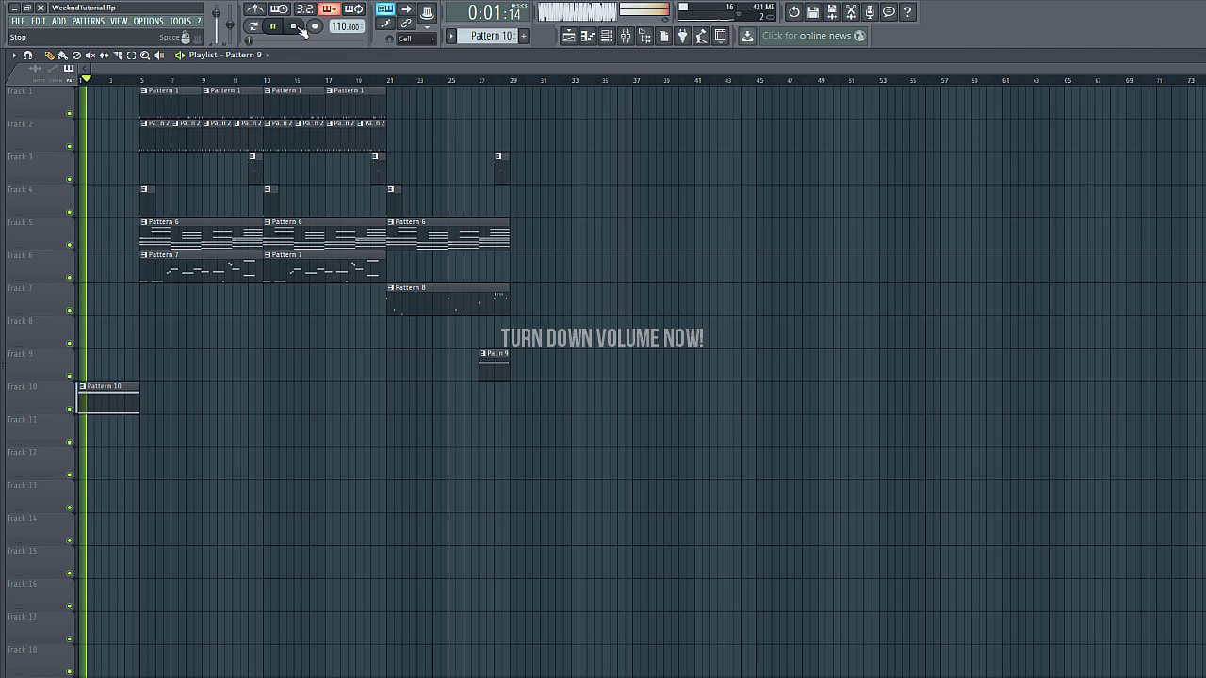
pyautogui.click(295, 26)
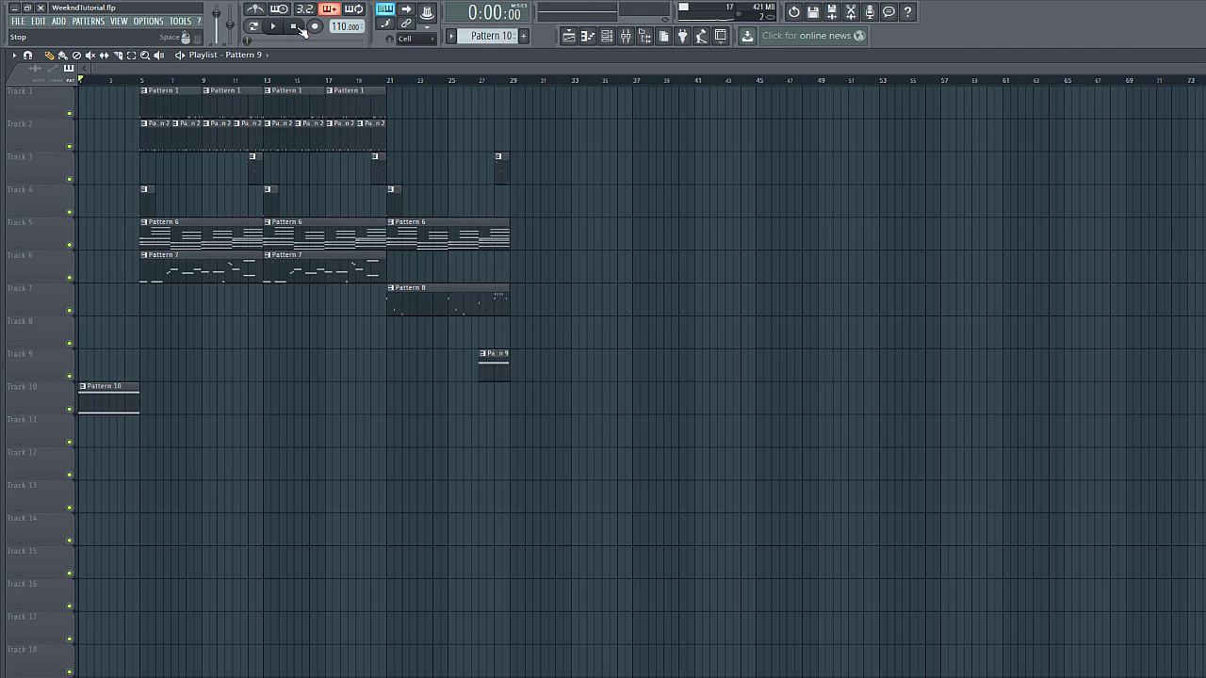
# Load Fruity Parametric EQ 2 into the Master track's second effect slot
pyautogui.click(625, 36)
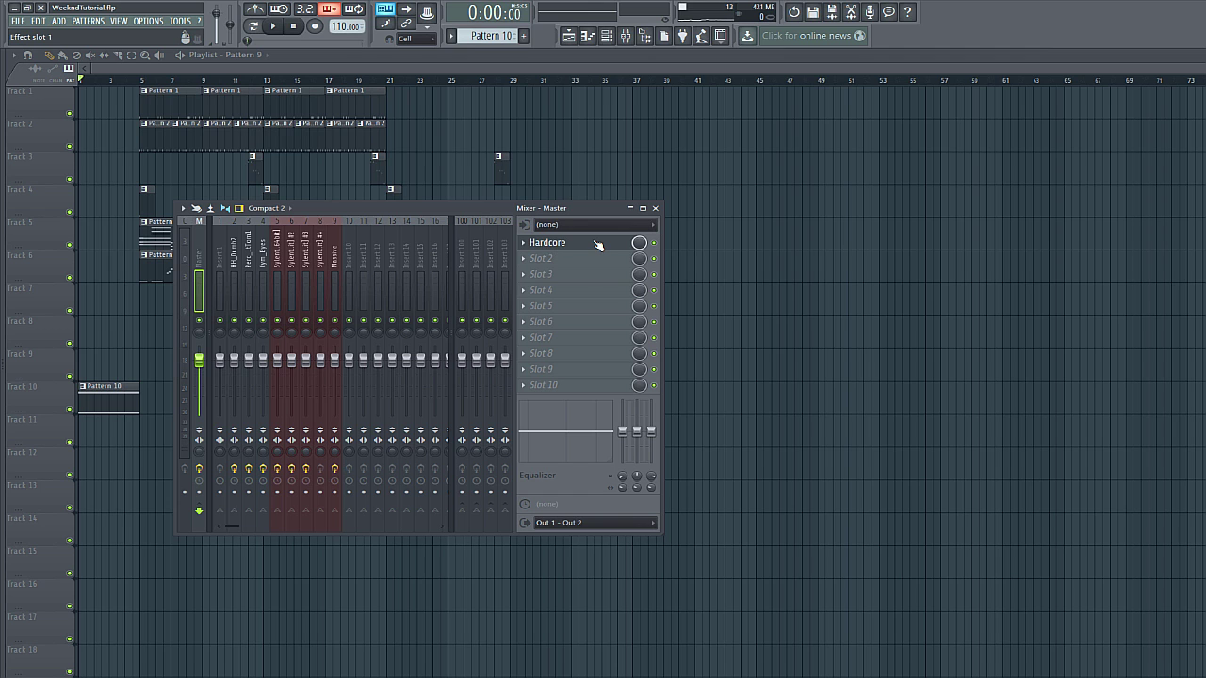
pyautogui.click(525, 268)
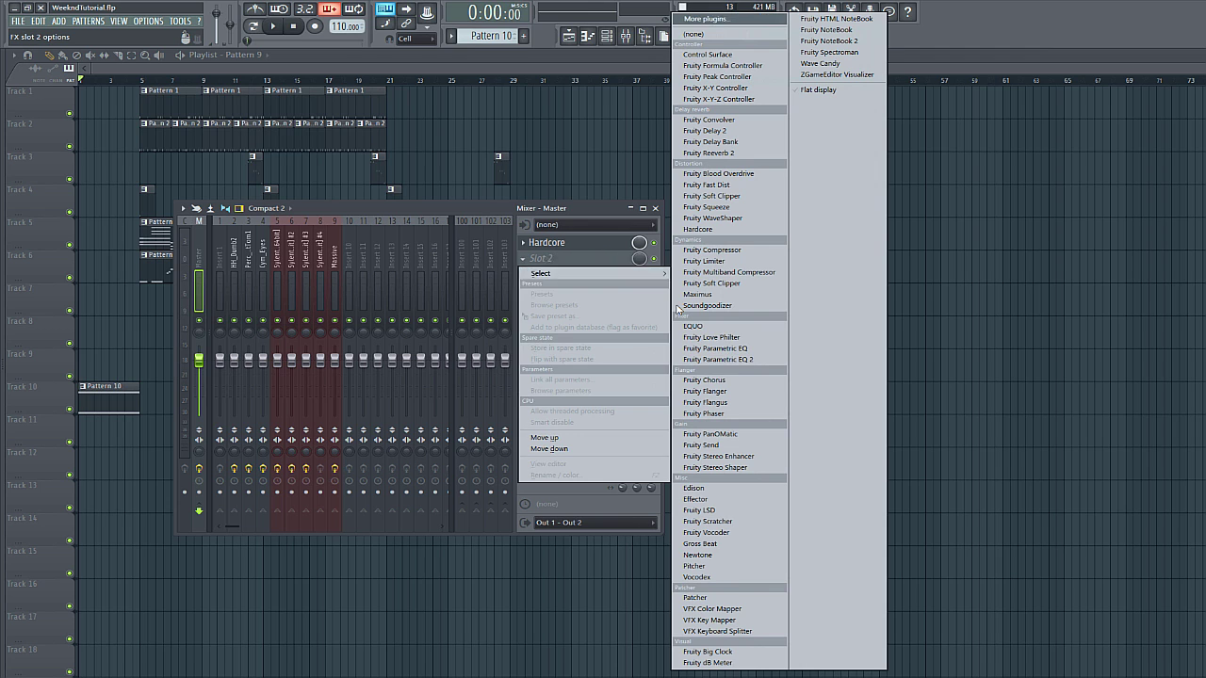
pyautogui.click(707, 356)
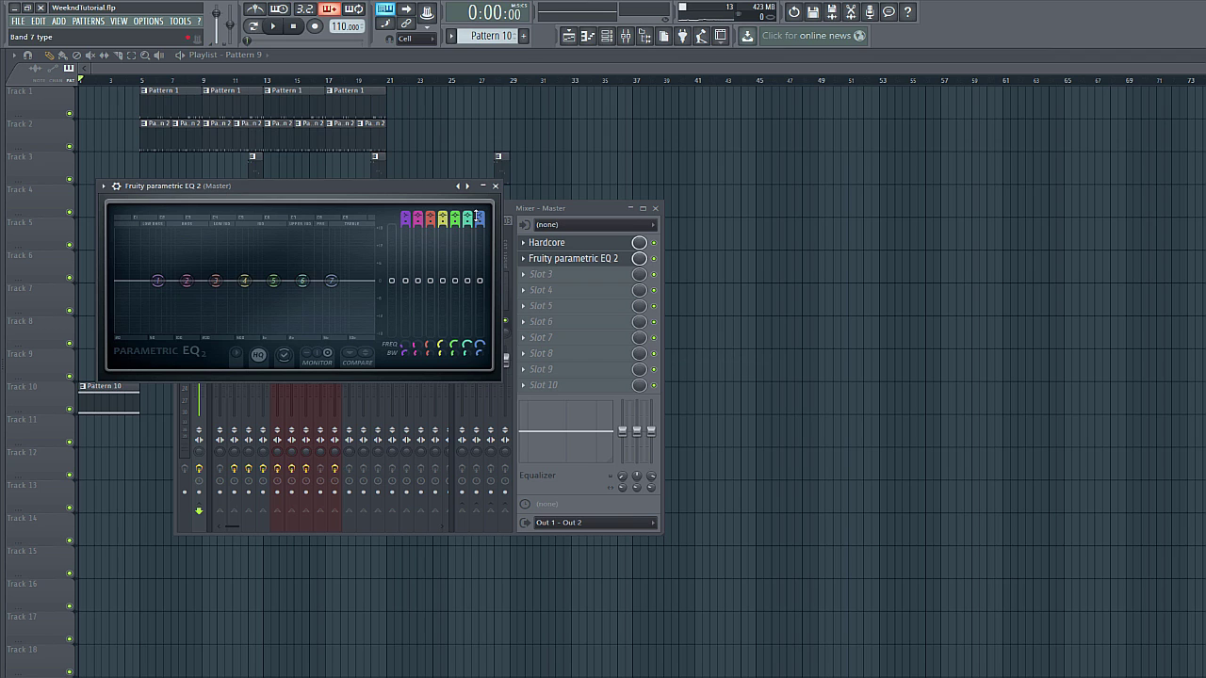
# Set EQ band 7 to low pass and lower its cutoff to about 840 Hz while listening to the intro
pyautogui.moveTo(477, 215); pyautogui.dragTo(477, 223)
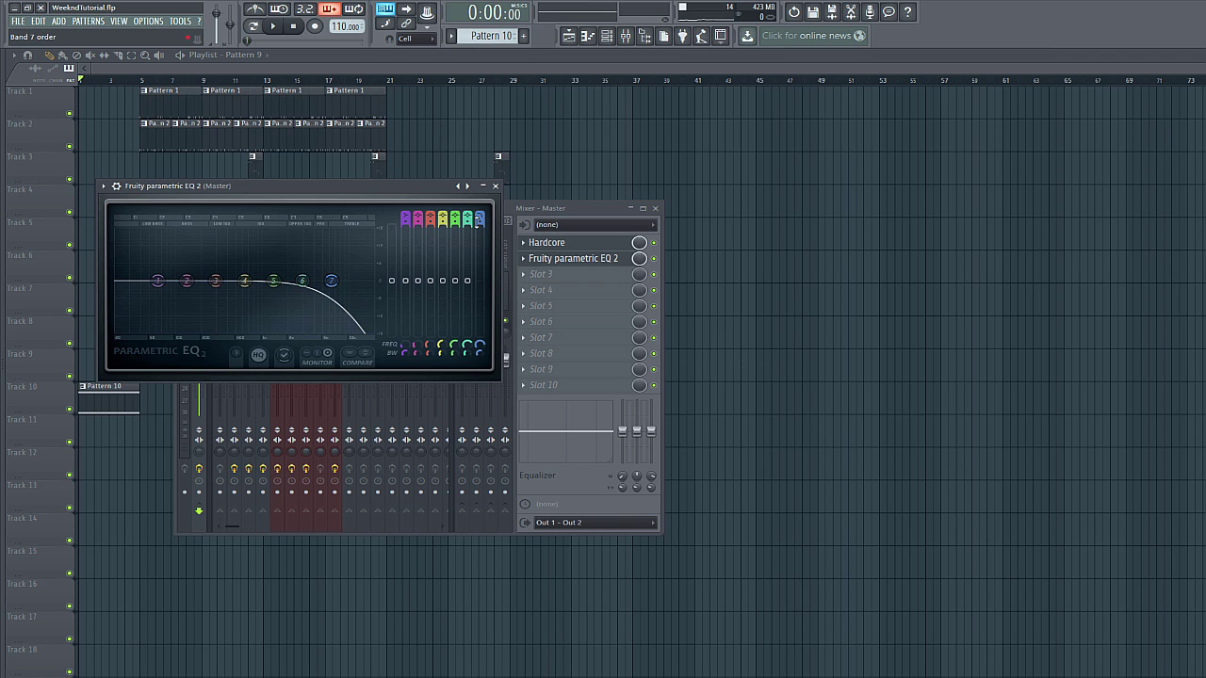
pyautogui.moveTo(330, 281); pyautogui.dragTo(260, 279)
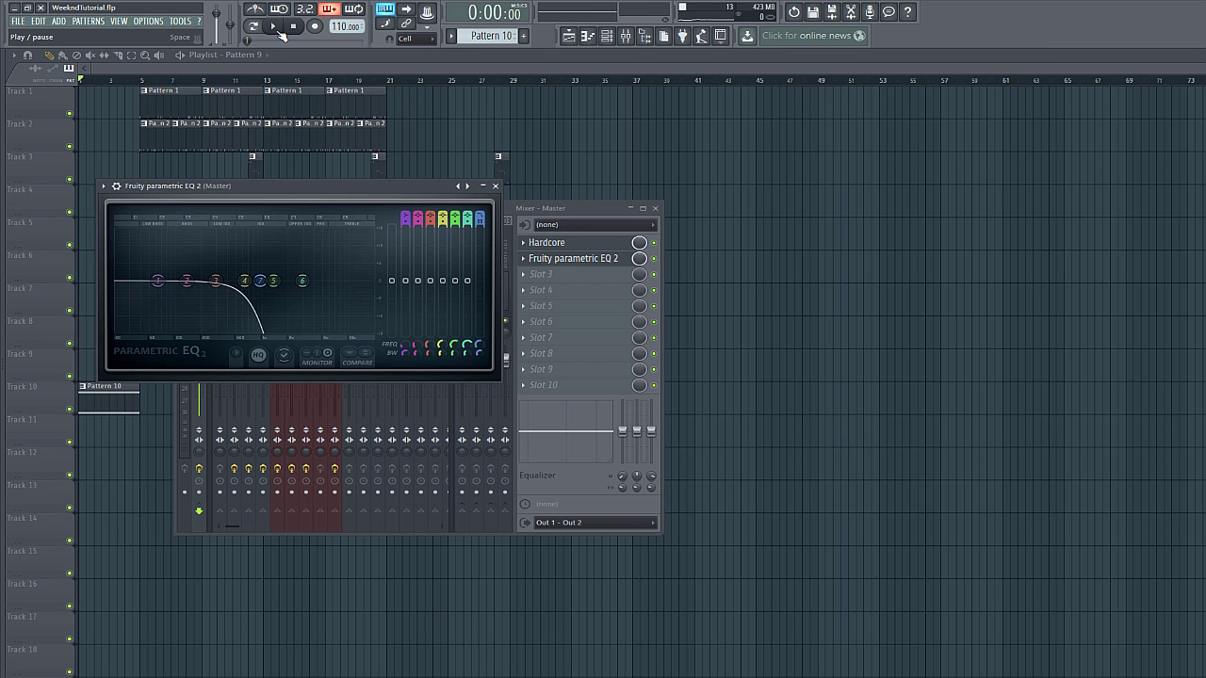
pyautogui.click(282, 35)
pyautogui.moveTo(260, 281); pyautogui.dragTo(254, 281)
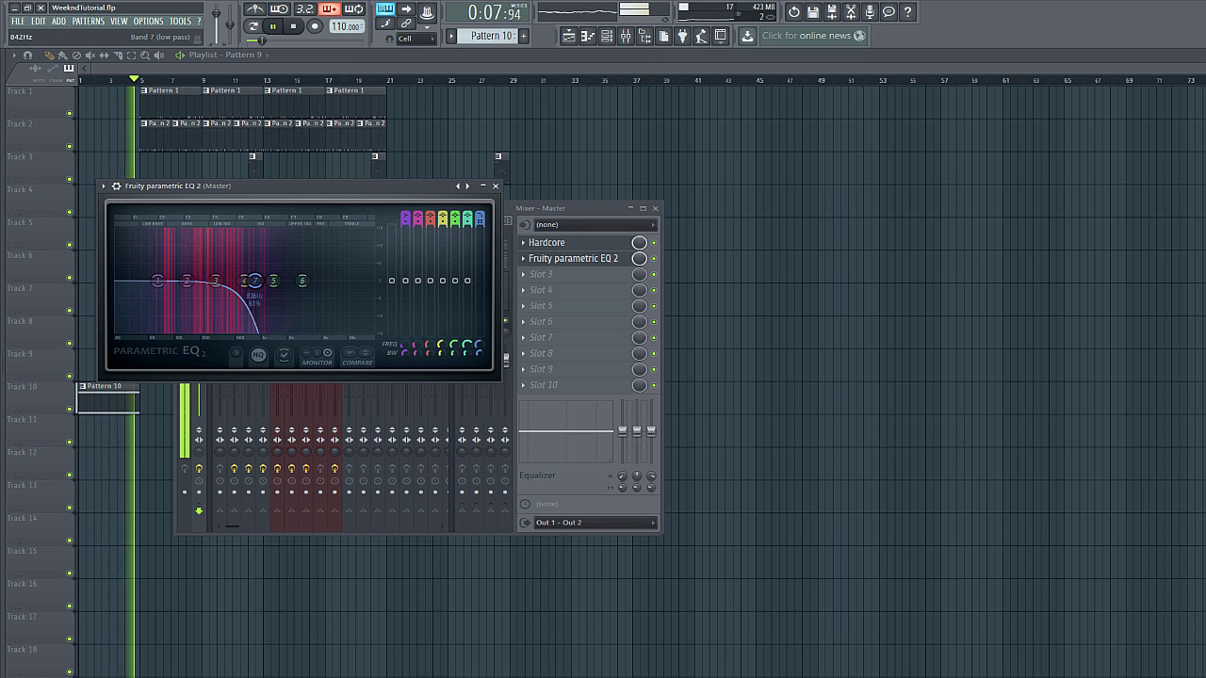
pyautogui.click(293, 28)
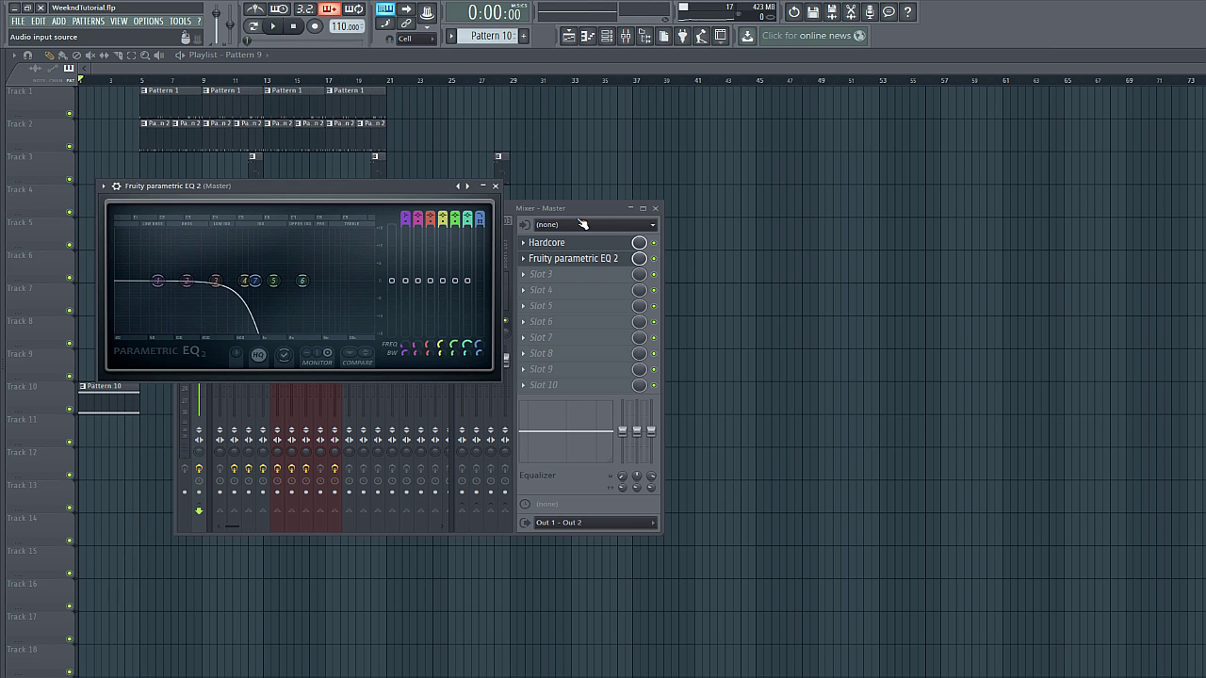
# Create an automation clip for the Hardcore effect's mix level on the Master track
pyautogui.click(564, 209)
pyautogui.rightClick(639, 258)
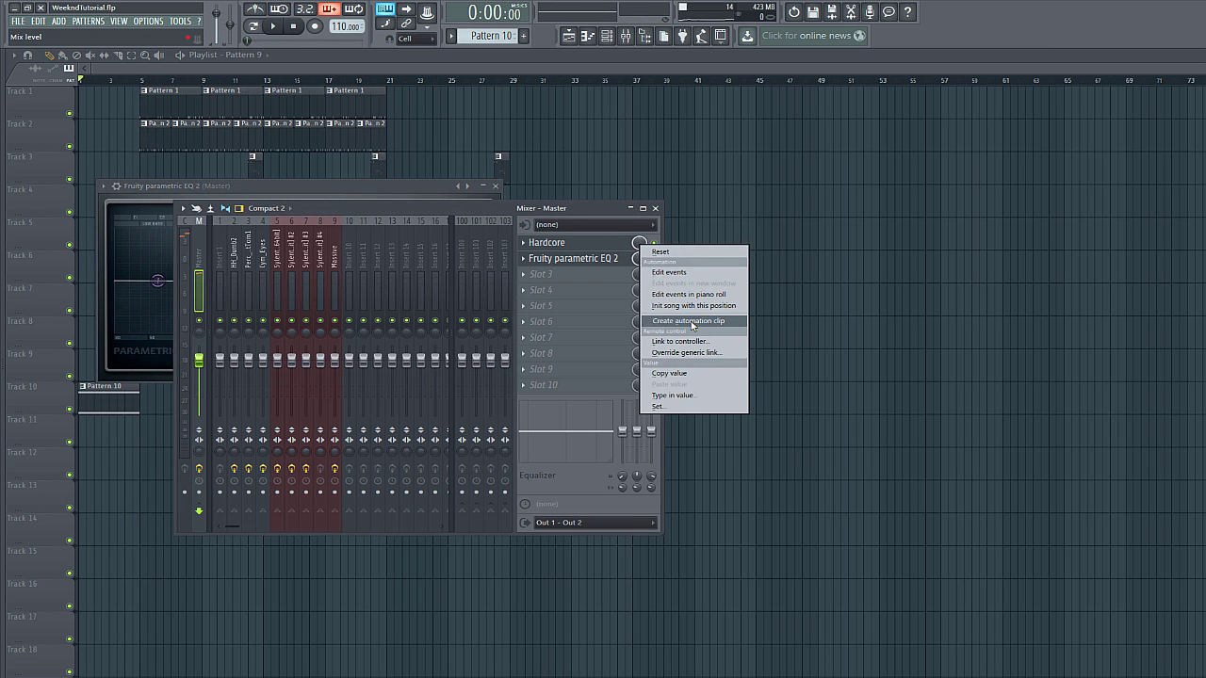
pyautogui.click(693, 321)
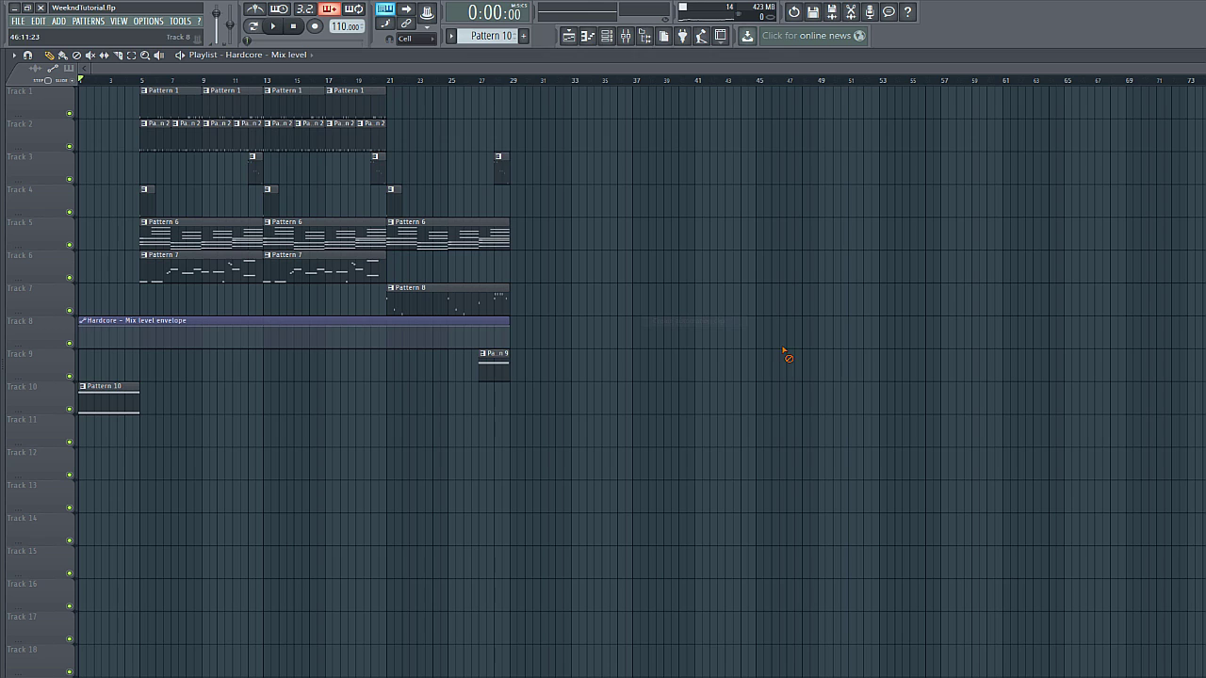
# Shape the Hardcore mix level envelope to stay high and curve down to zero at bar 5, trimming the clip to four bars
pyautogui.rightClick(142, 328)
pyautogui.rightClick(147, 328)
pyautogui.moveTo(147, 328); pyautogui.dragTo(209, 324)
pyautogui.rightClick(502, 334)
pyautogui.click(518, 343)
pyautogui.rightClick(141, 325)
pyautogui.click(155, 344)
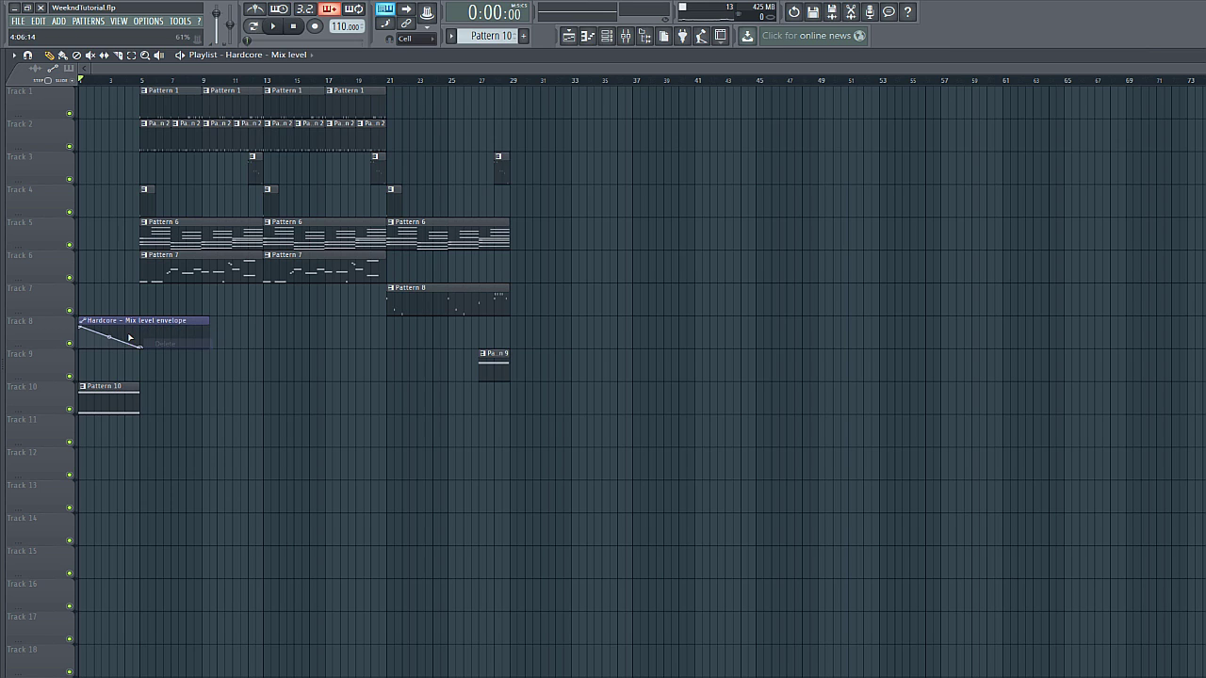
pyautogui.rightClick(116, 325)
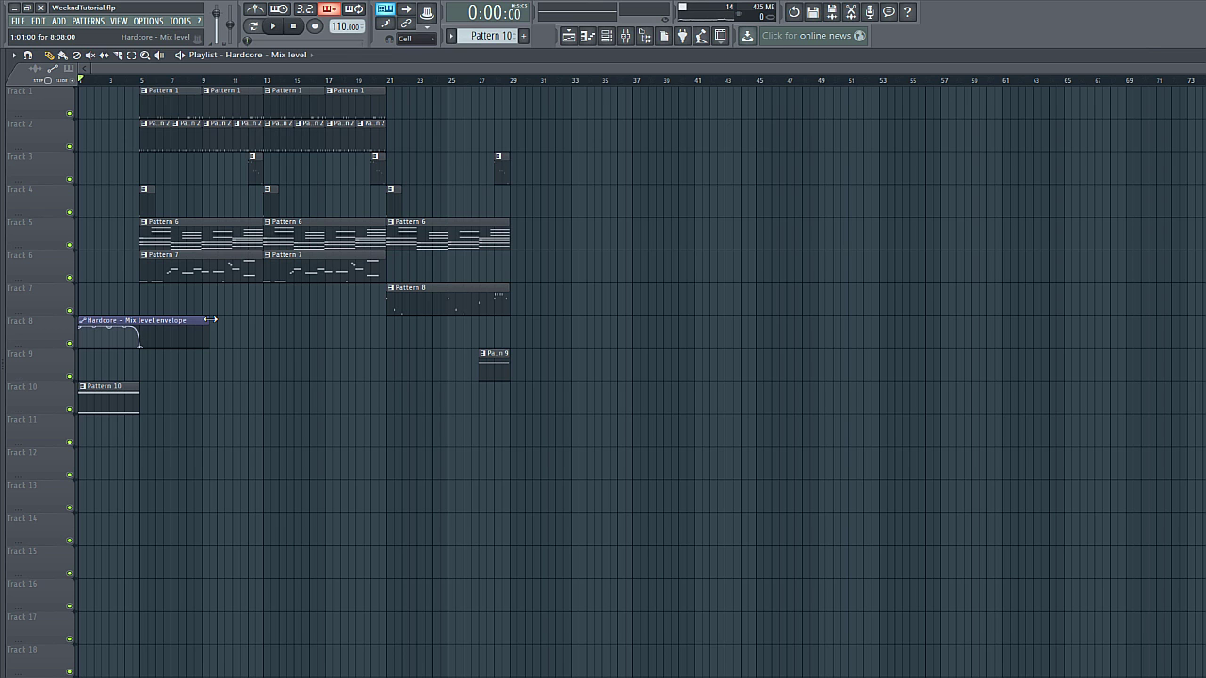
pyautogui.moveTo(209, 321); pyautogui.dragTo(139, 320)
# Create an automation clip for the Fruity Parametric EQ 2 mix level on the Master track
pyautogui.click(626, 38)
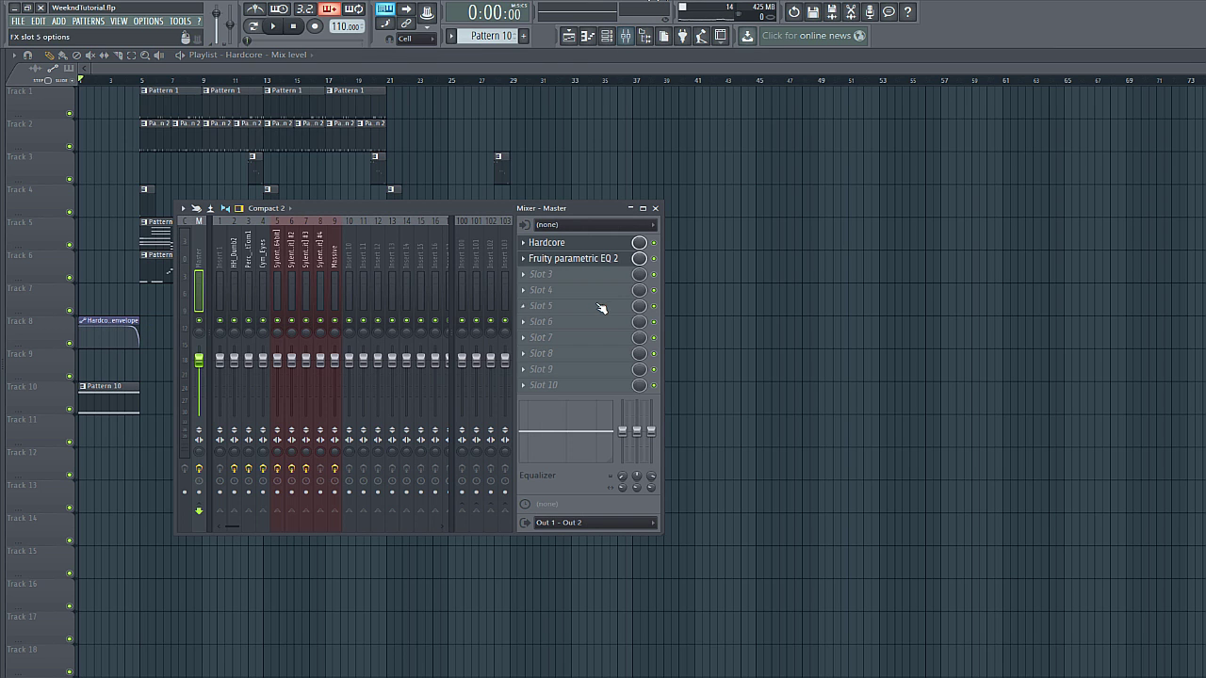
pyautogui.rightClick(639, 258)
pyautogui.click(686, 336)
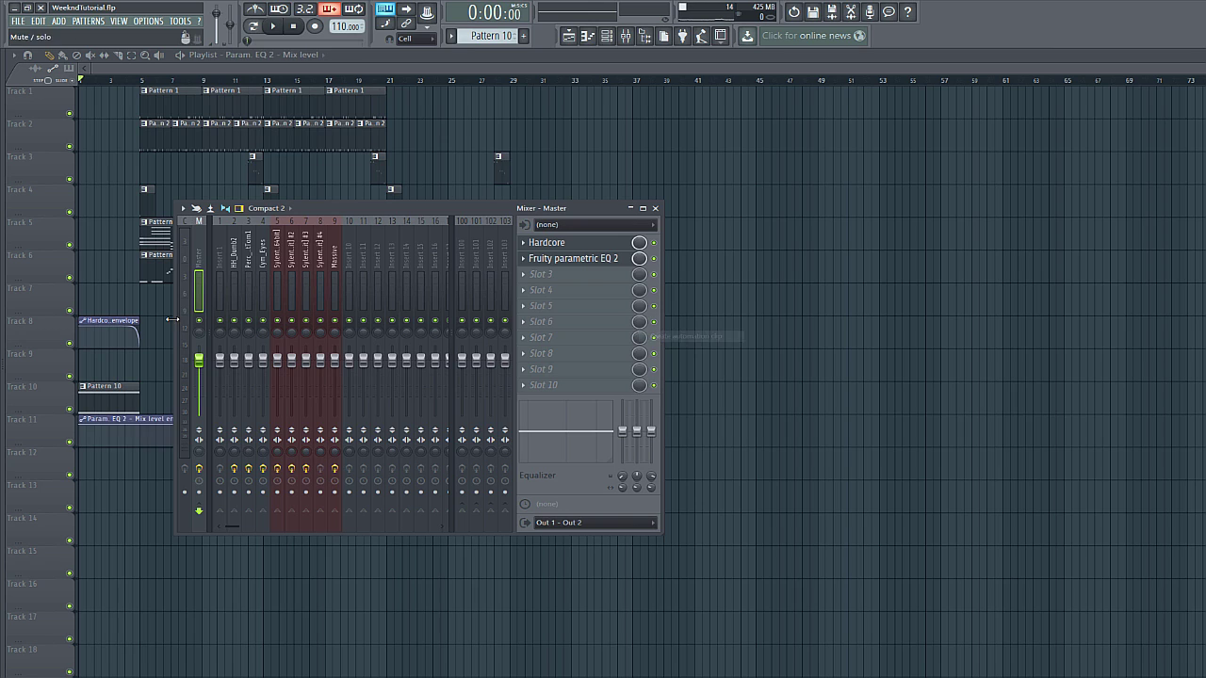
# Shape the EQ mix level envelope to stay high and curve down to zero at bar 5, deleting its bar 29 end point
pyautogui.click(141, 424)
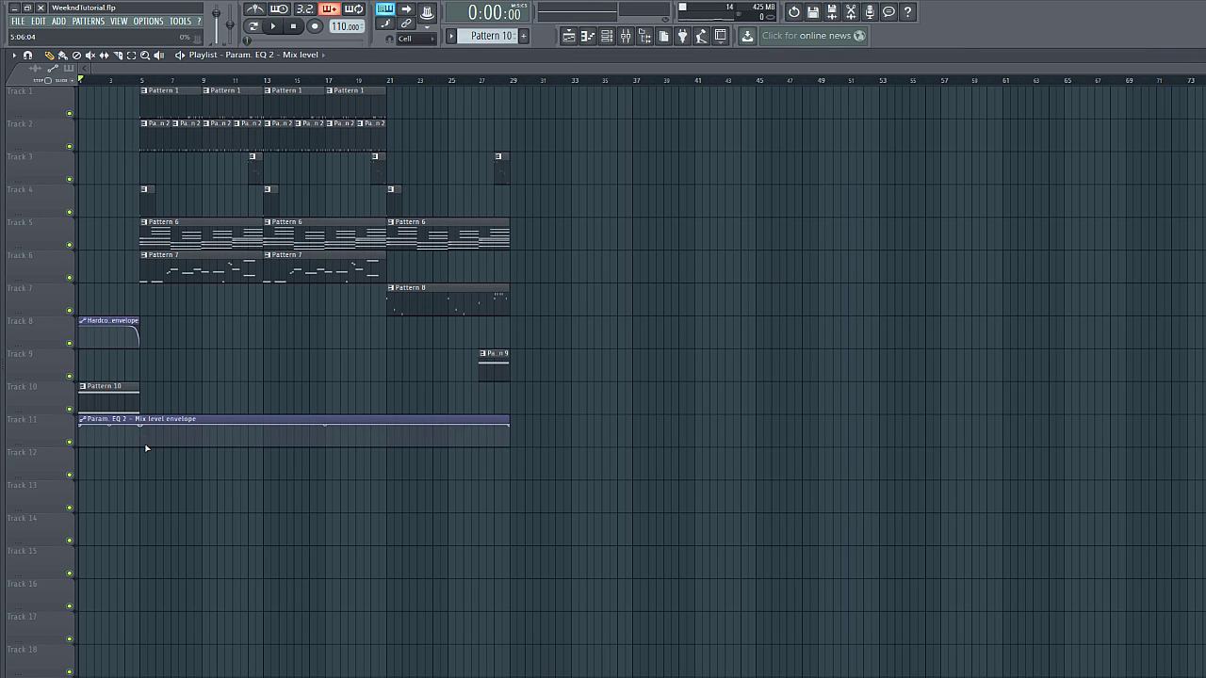
pyautogui.moveTo(143, 427); pyautogui.dragTo(139, 458)
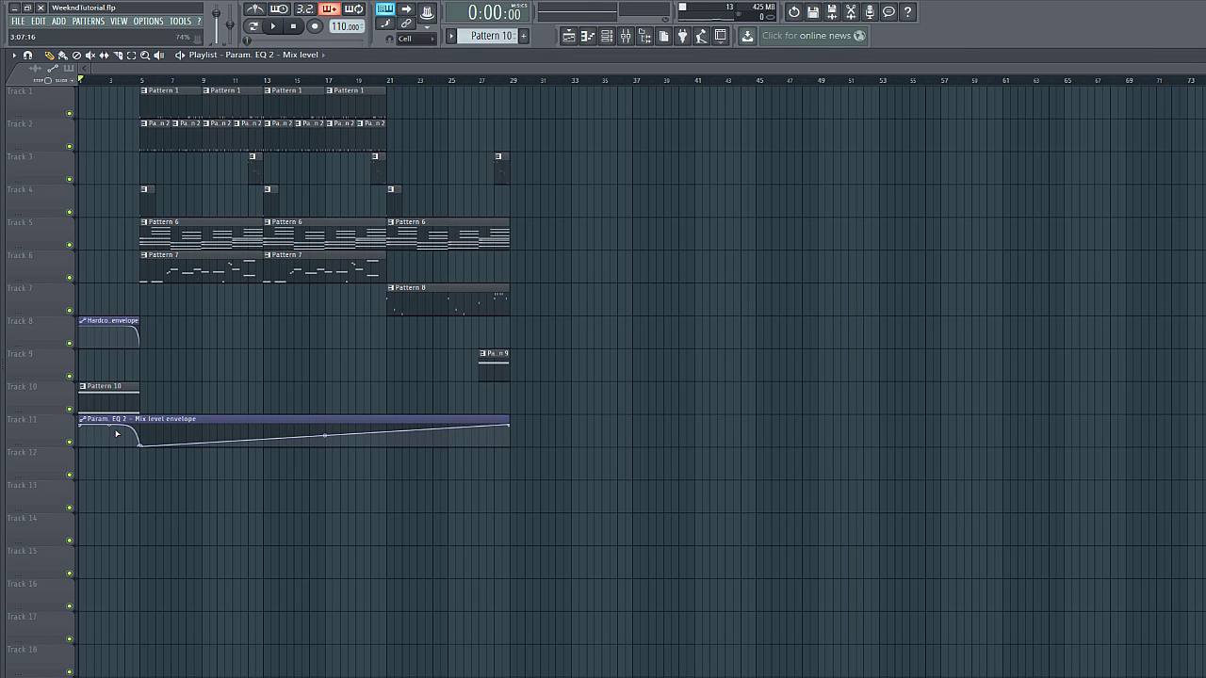
pyautogui.rightClick(111, 433)
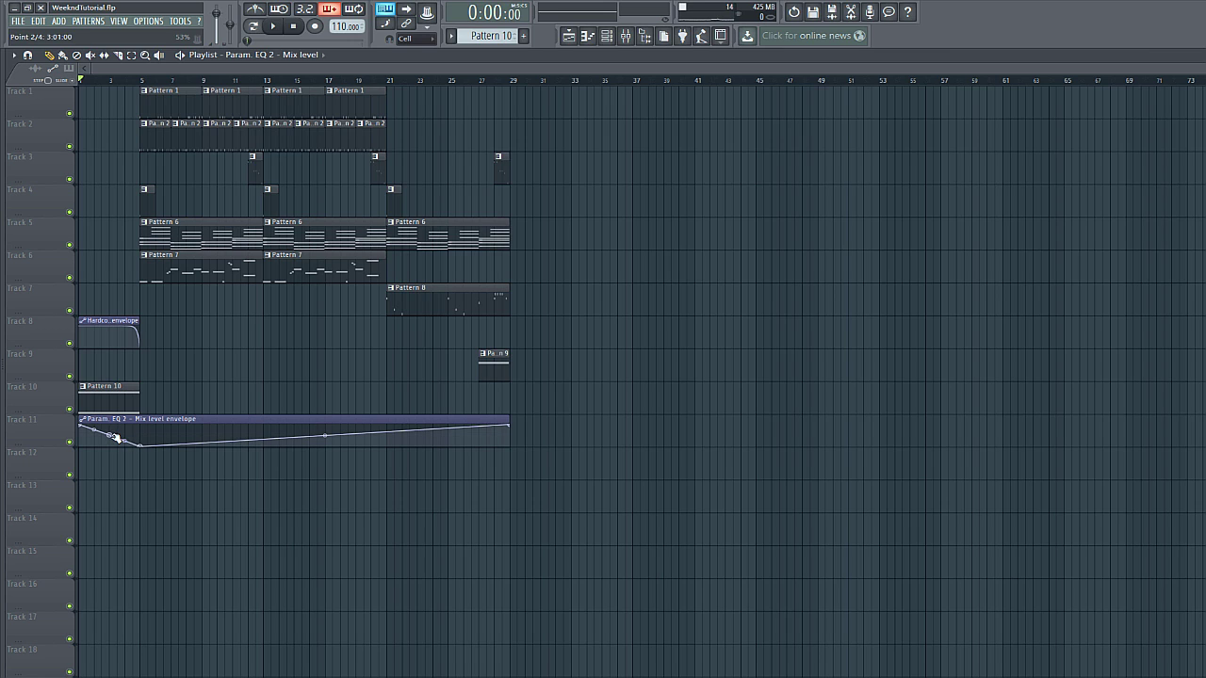
pyautogui.moveTo(115, 437)
pyautogui.mouseDown()
pyautogui.moveTo(118, 422)
pyautogui.moveTo(119, 439)
pyautogui.mouseUp()
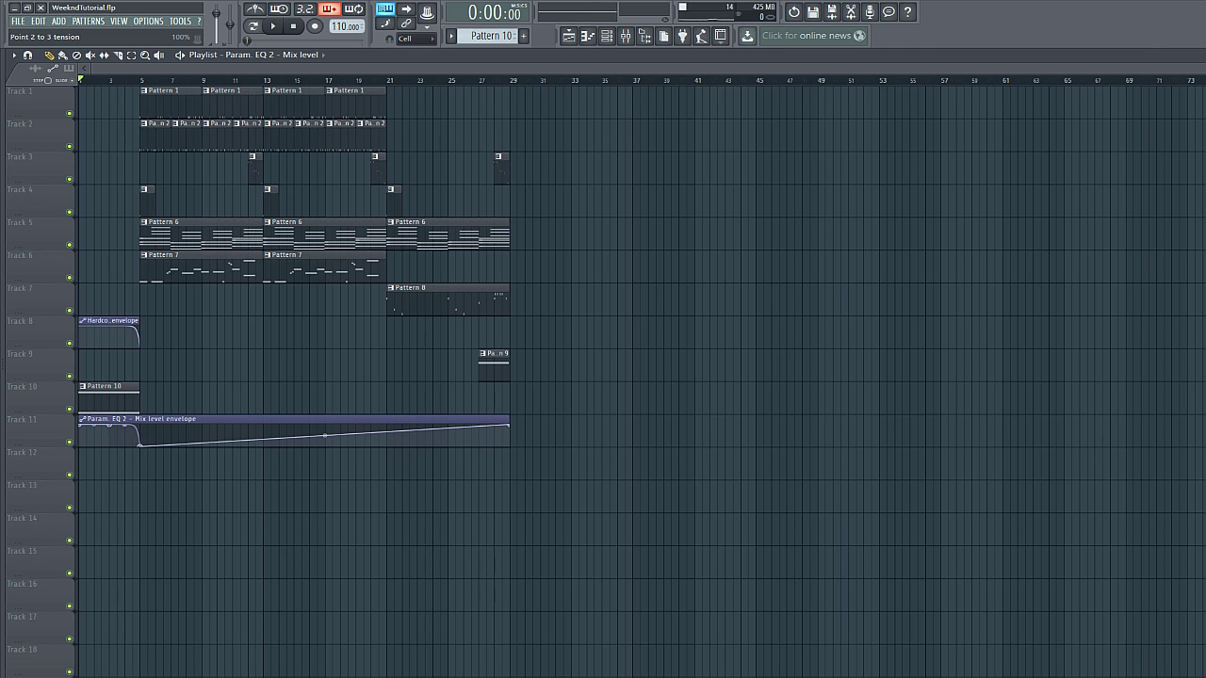
pyautogui.rightClick(510, 426)
pyautogui.click(527, 442)
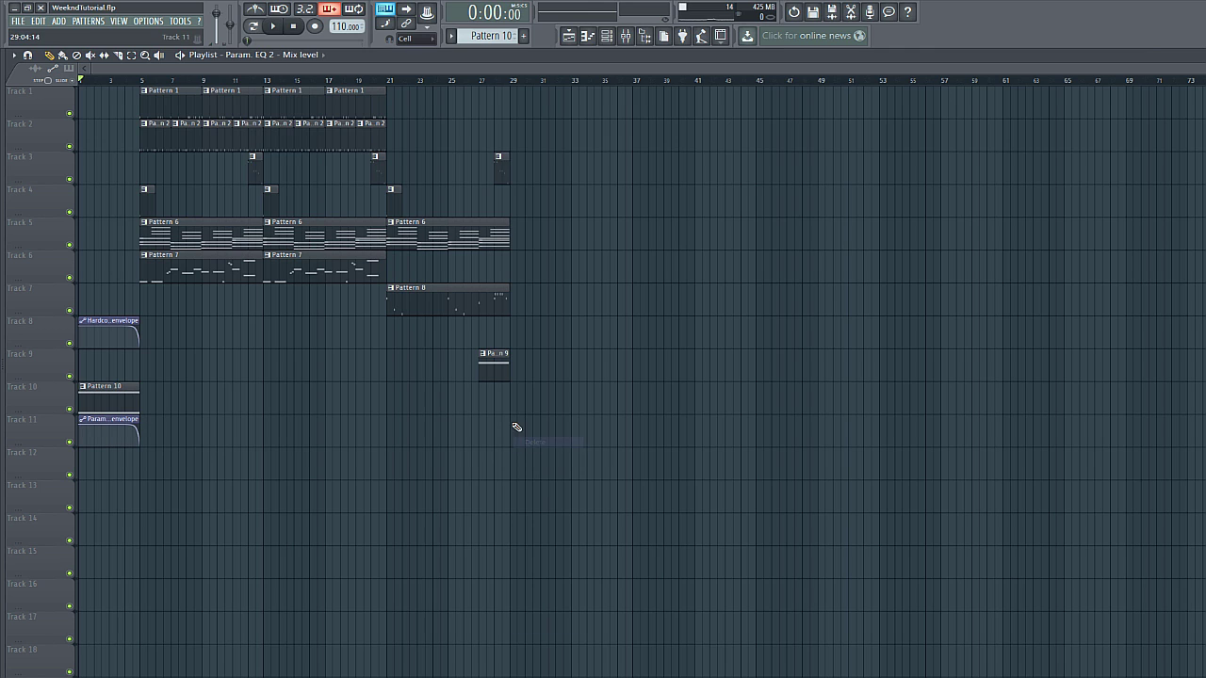
# Play the arrangement from the start twice to audition the four-bar intro and its transition into the beat at bar 5
pyautogui.click(273, 25)
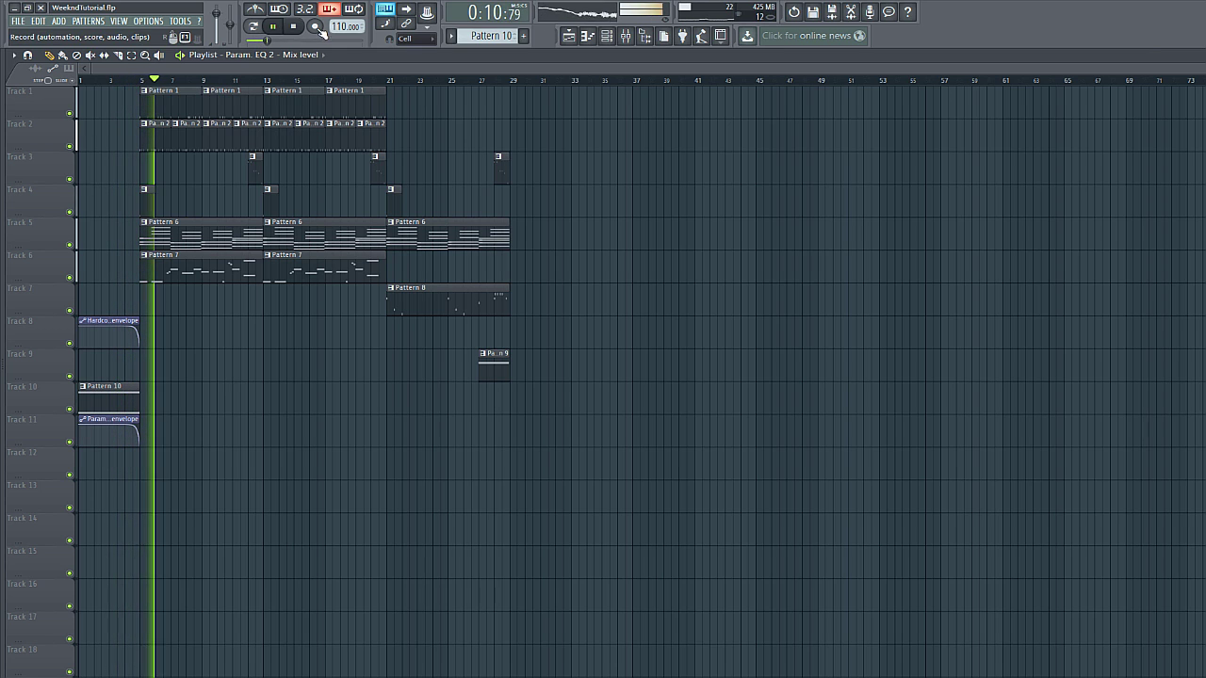
pyautogui.press('space')
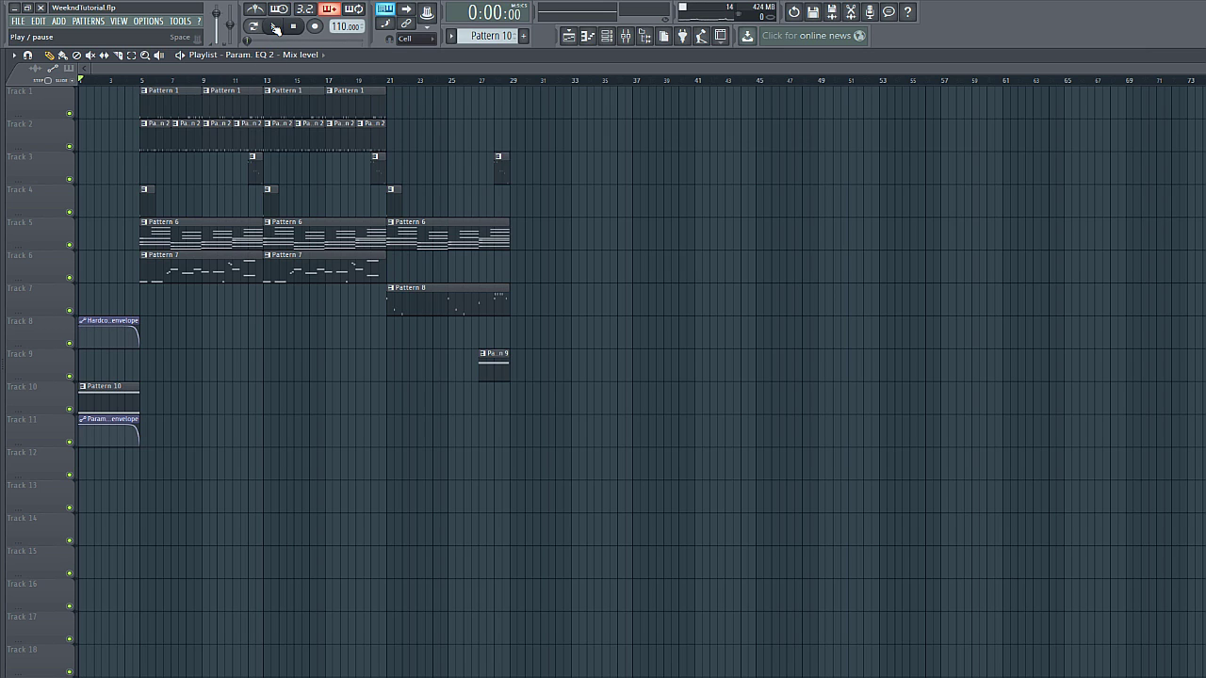
pyautogui.click(274, 27)
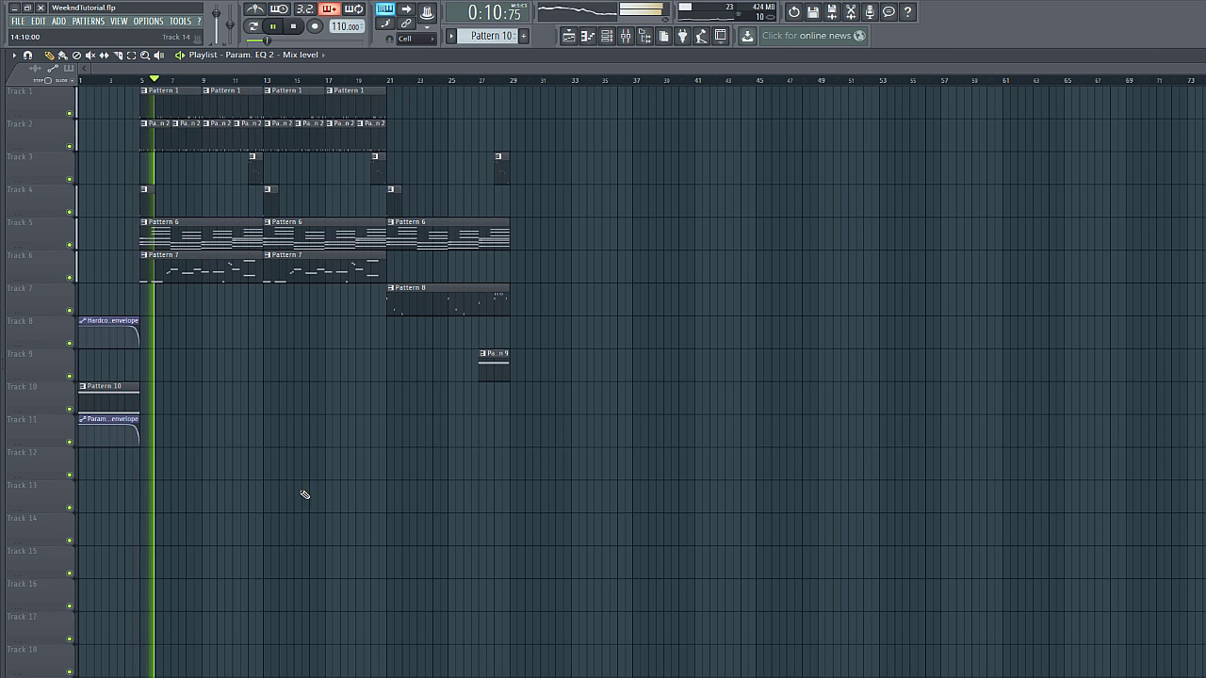
pyautogui.click(298, 28)
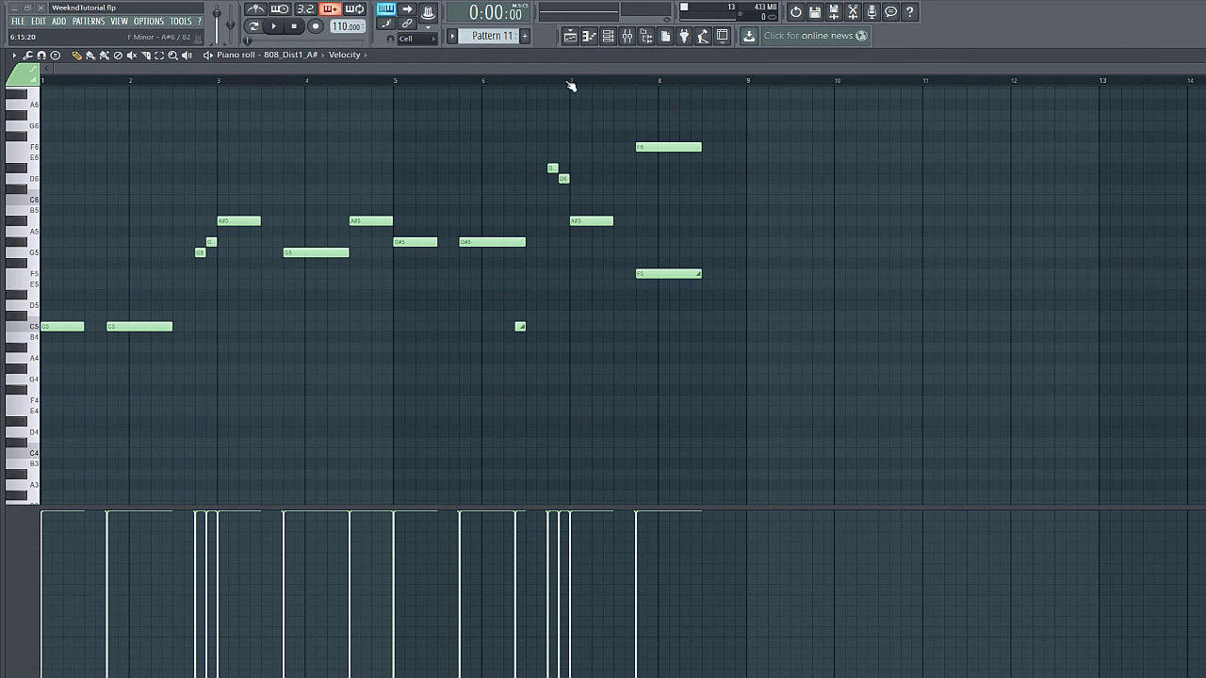
# Place the Pattern 11 808 clip on Track 11 of the playlist at bar 21 and set the song position there
pyautogui.click(584, 36)
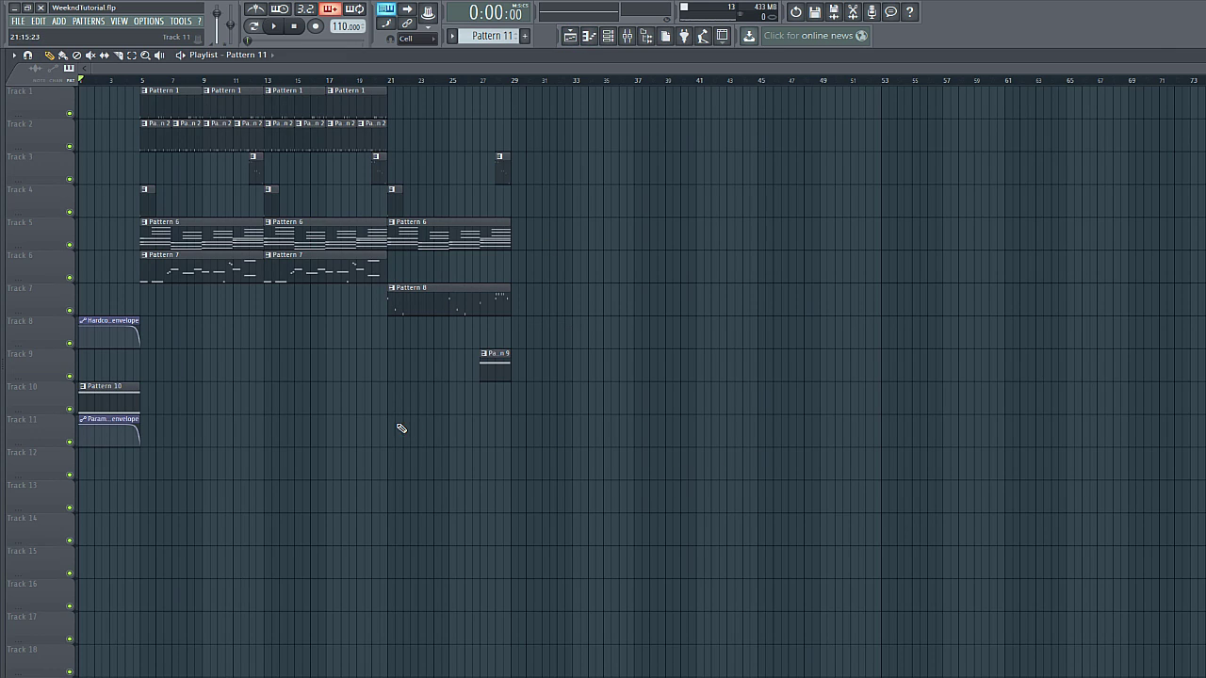
pyautogui.moveTo(399, 440); pyautogui.dragTo(422, 424)
pyautogui.click(394, 81)
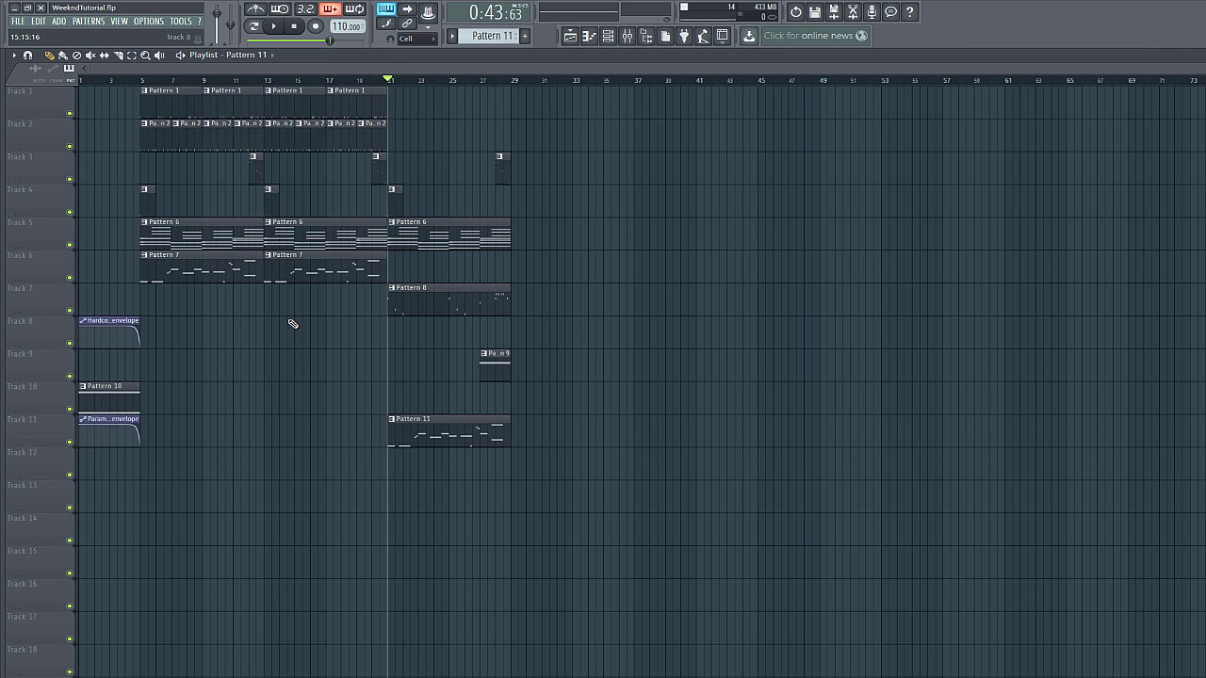
# Examine the 808_Dist1_A# notes of Pattern 7 in the piano roll
pyautogui.click(309, 255)
pyautogui.doubleClick(285, 280)
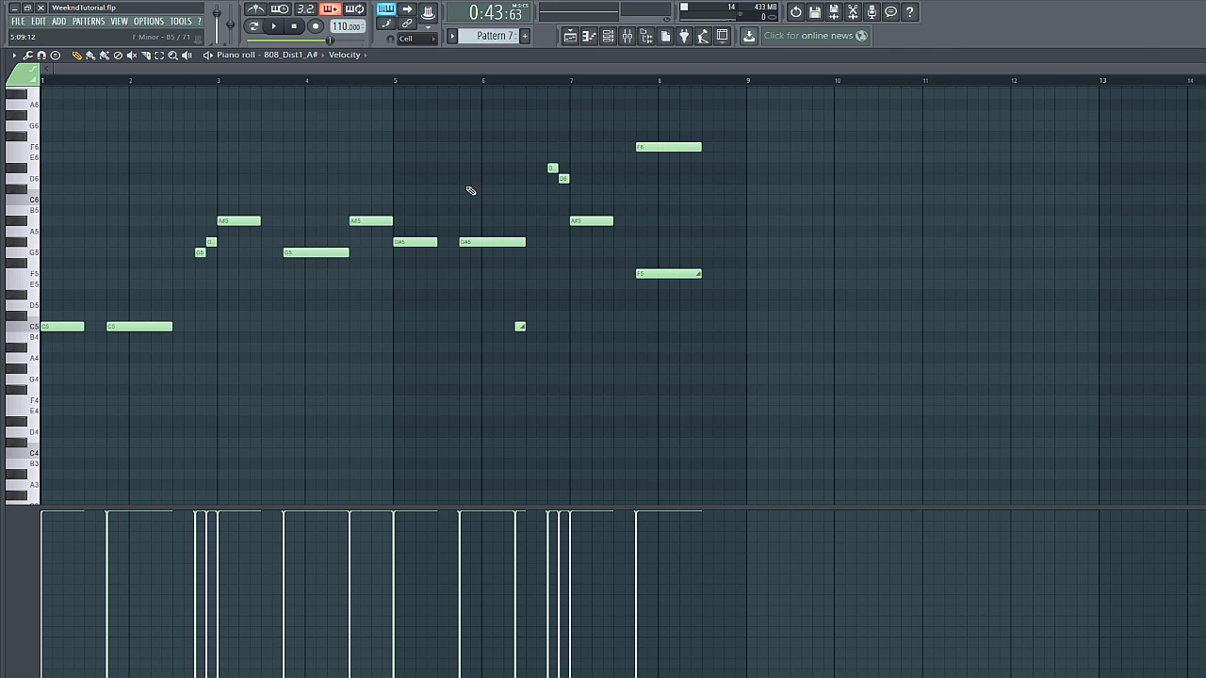
pyautogui.press('Escape')
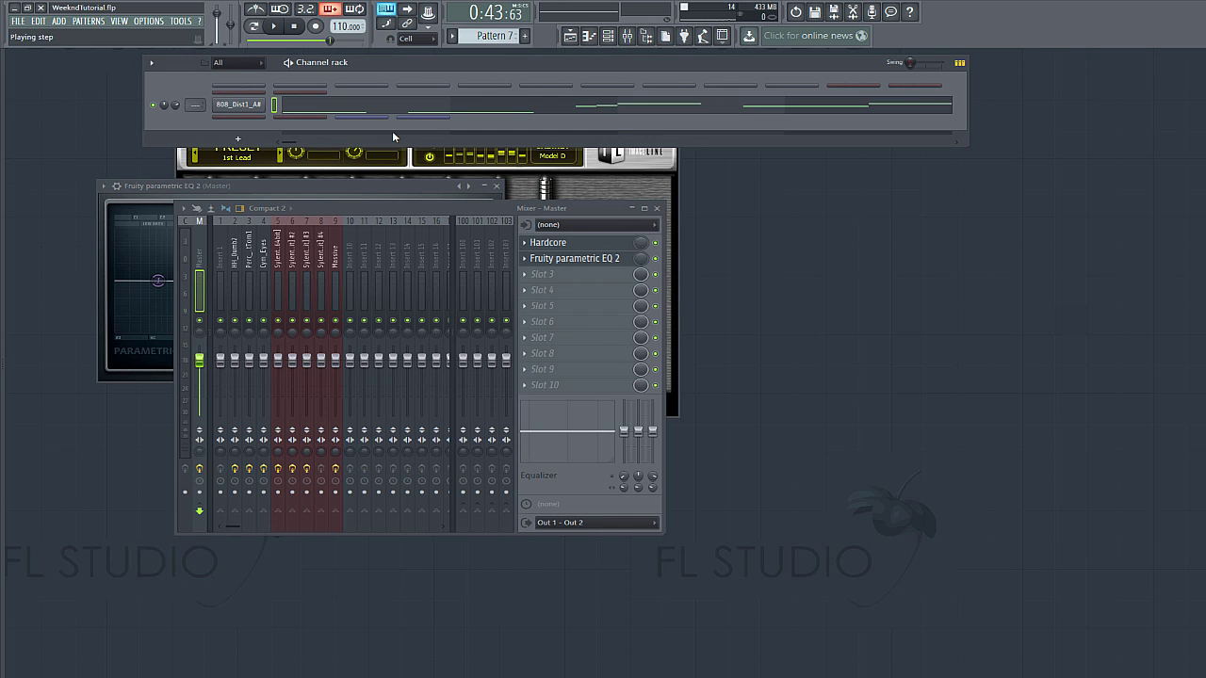
# In Pattern 11's 808_Dist1_A# notes, raise bar 3's A#5 to D6, lengthen it to three beats and add a one-beat A#5 slide note
pyautogui.scroll(-4, 495, 37)
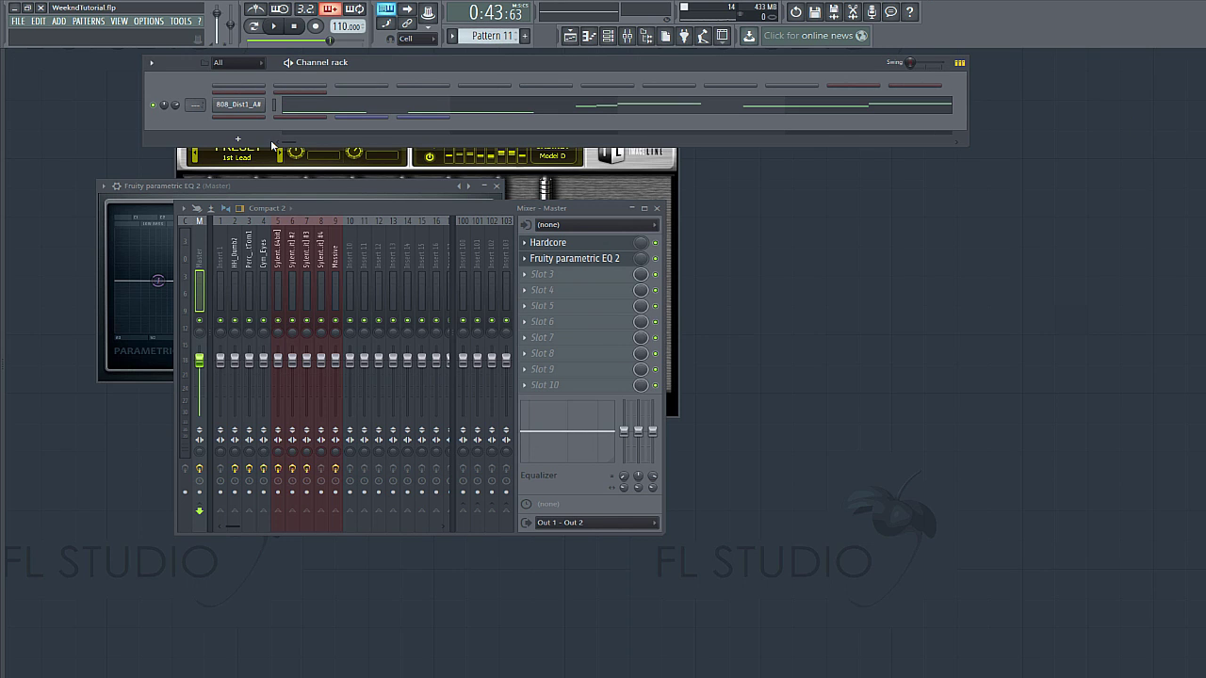
pyautogui.click(483, 106)
pyautogui.scroll(-3, 591, 68)
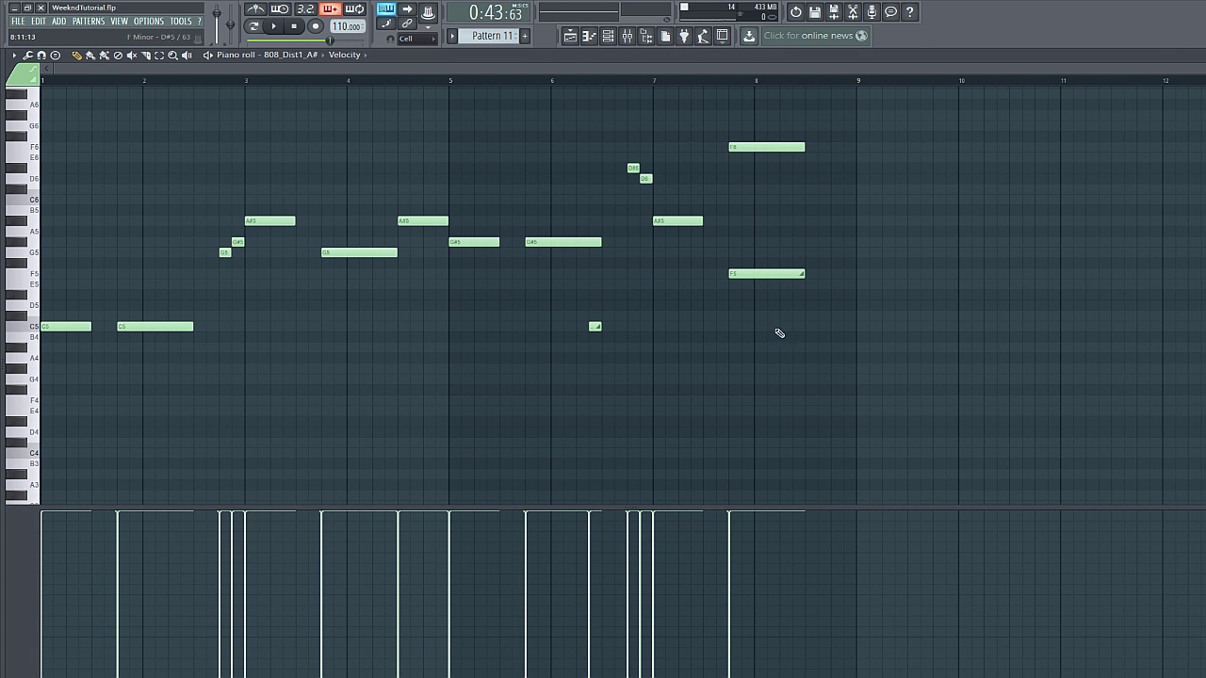
pyautogui.moveTo(262, 224); pyautogui.dragTo(262, 188)
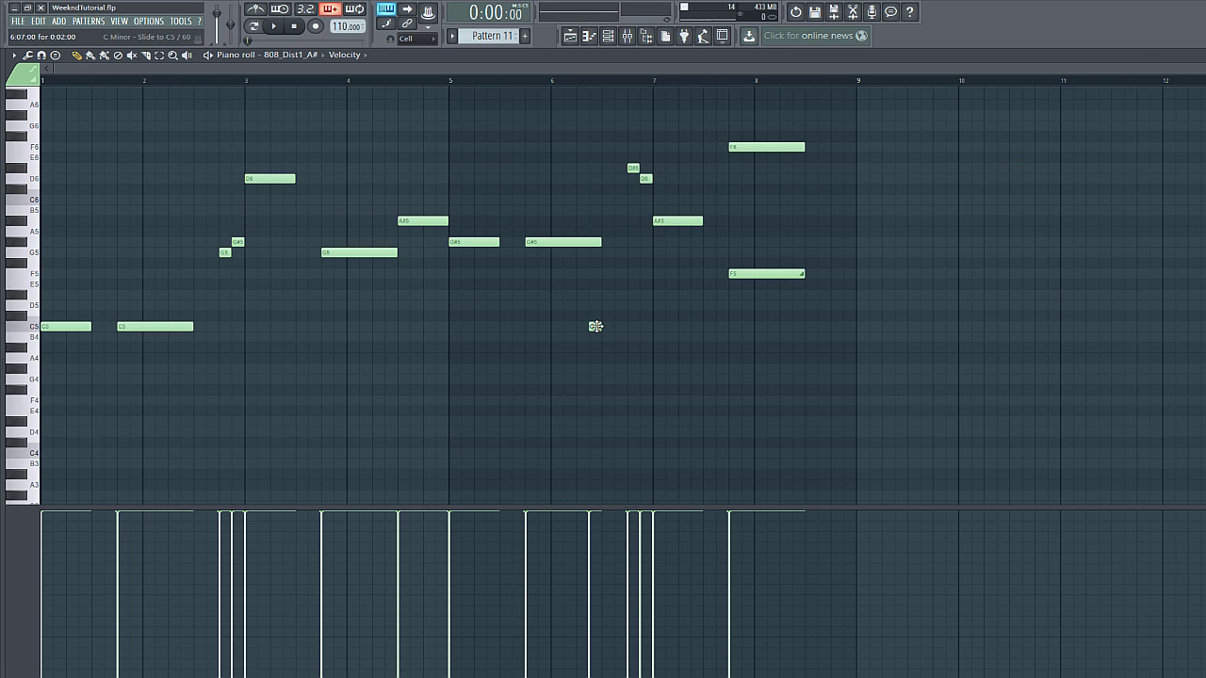
pyautogui.moveTo(261, 227)
pyautogui.mouseDown()
pyautogui.moveTo(251, 241)
pyautogui.moveTo(252, 225)
pyautogui.moveTo(271, 222)
pyautogui.mouseUp()
pyautogui.moveTo(294, 177); pyautogui.dragTo(320, 178)
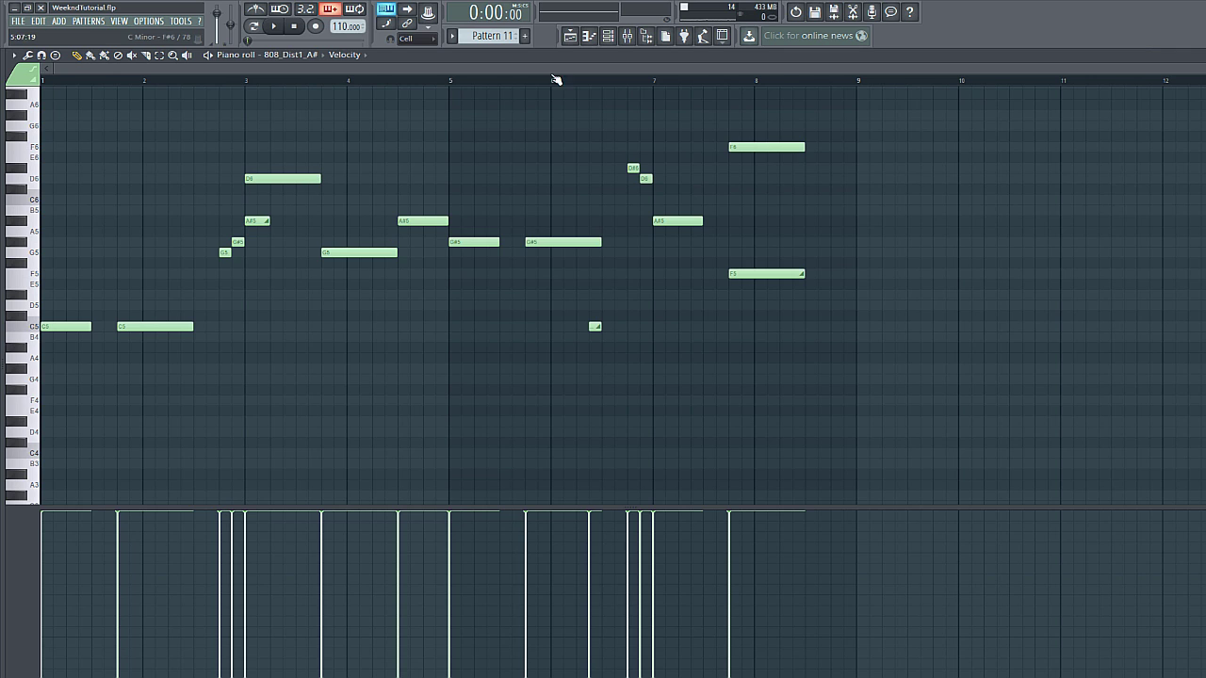
# Play the playlist from bar 21 through bar 28 to audition the edited 808 pattern, and stop playback
pyautogui.click(570, 36)
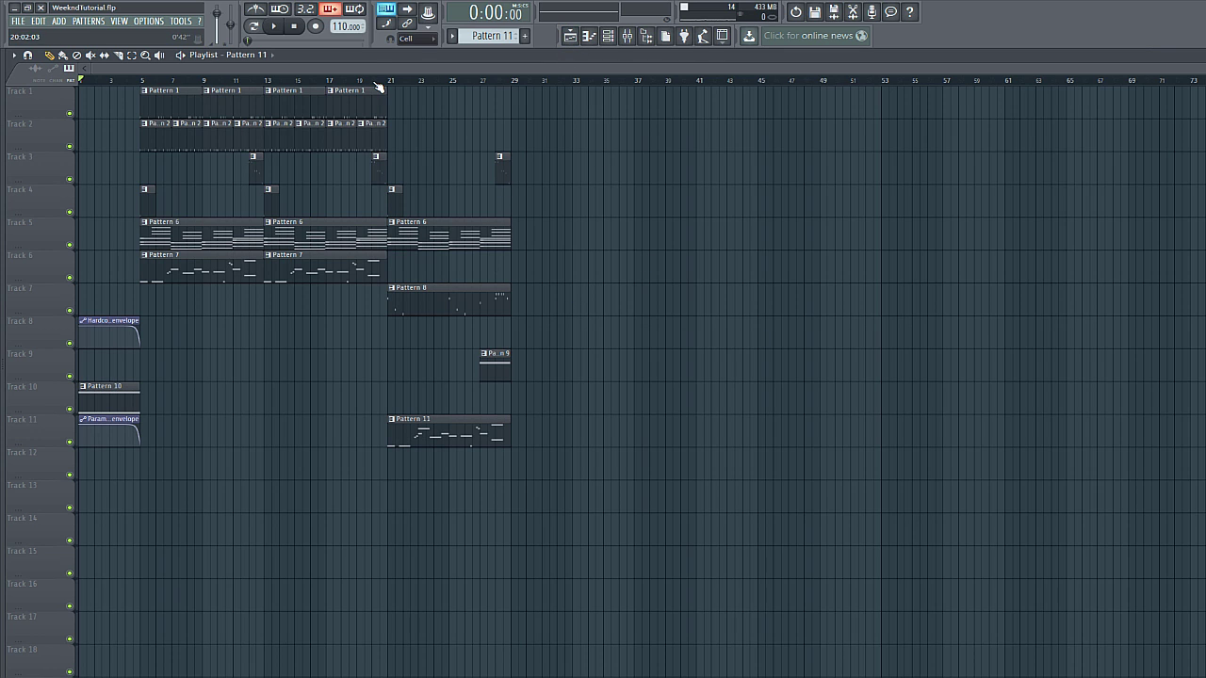
pyautogui.moveTo(377, 86); pyautogui.dragTo(394, 86)
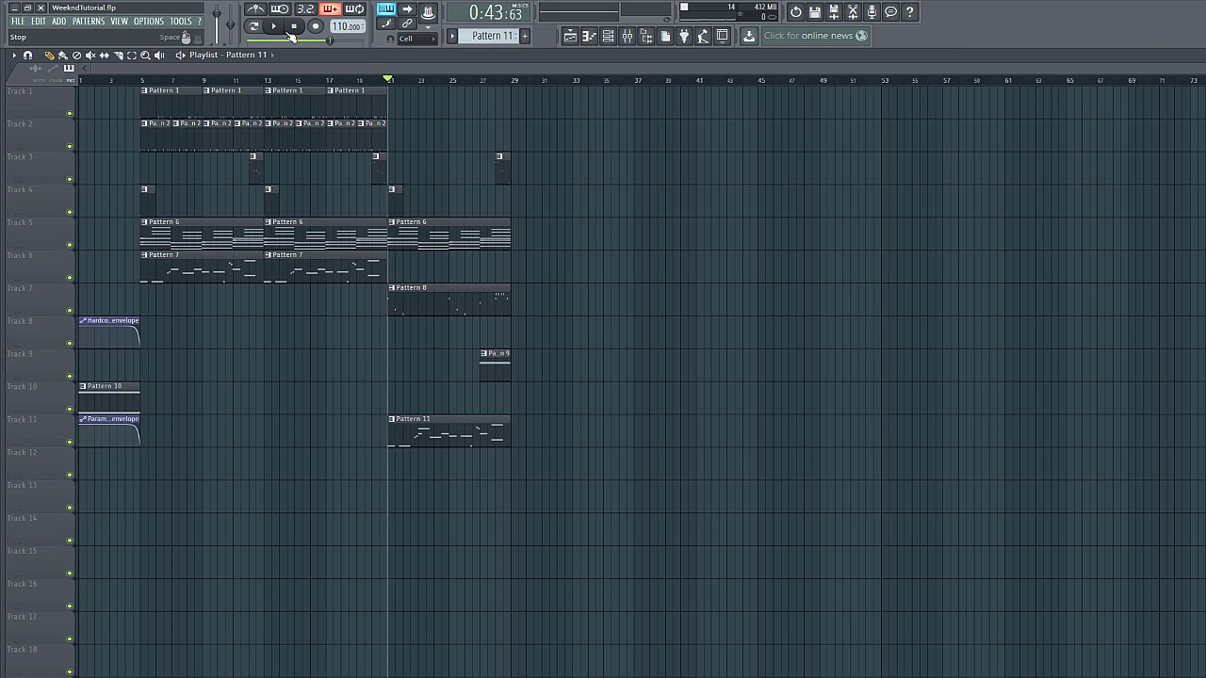
pyautogui.click(286, 30)
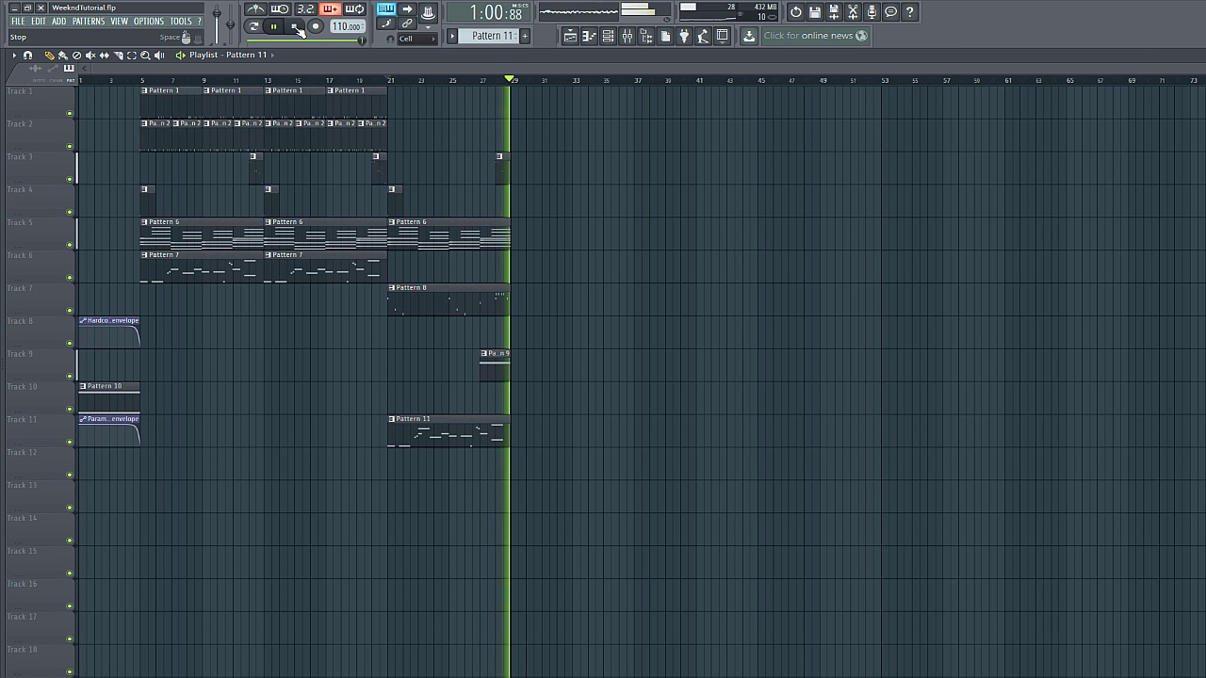
pyautogui.click(298, 28)
pyautogui.click(298, 27)
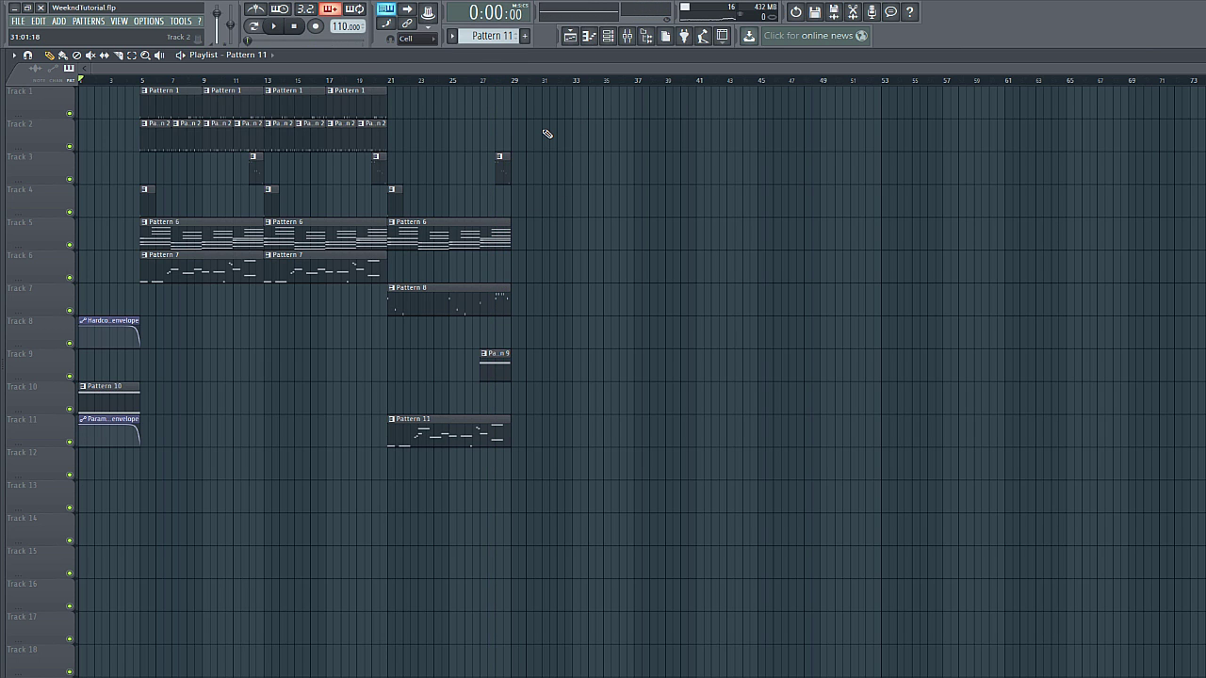